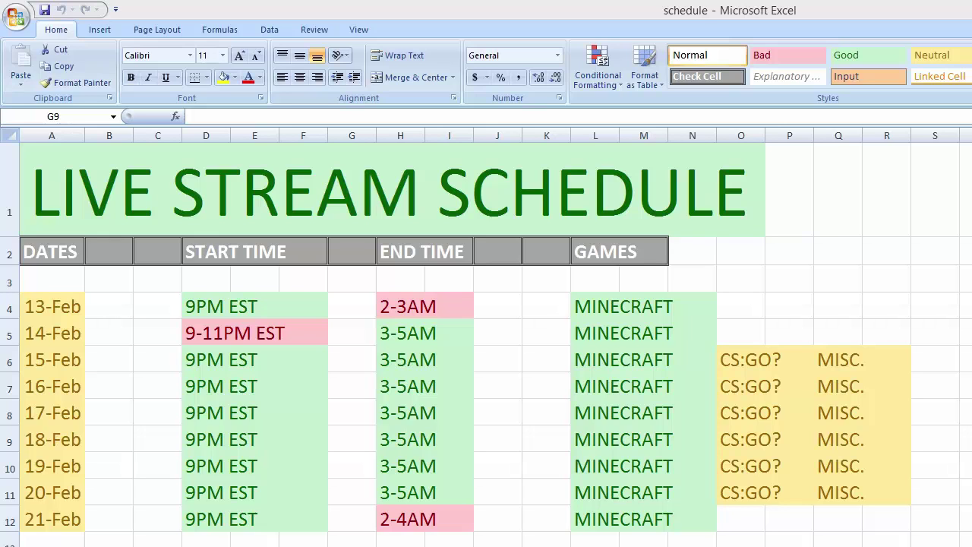
Review the stream dates from 13-Feb to 21-Feb in the Dates column of the live stream schedule.
key(alt+Tab)
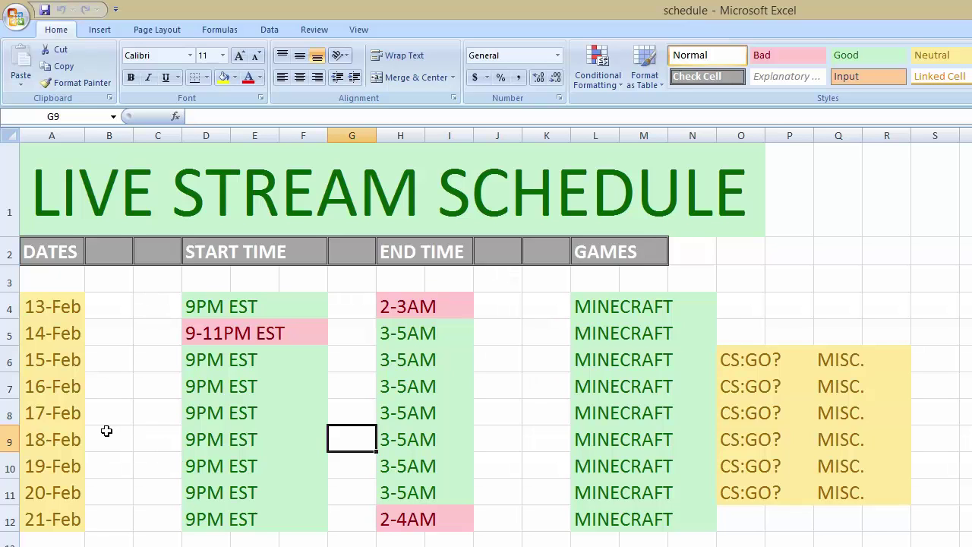
drag(90, 520, 28, 308)
click(100, 437)
drag(91, 524, 62, 297)
click(136, 441)
drag(80, 527, 66, 308)
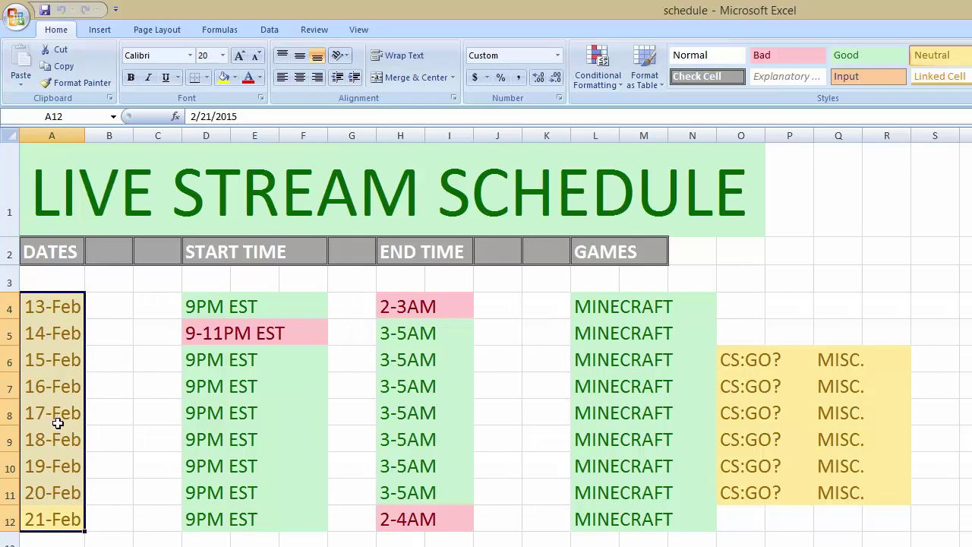
click(88, 522)
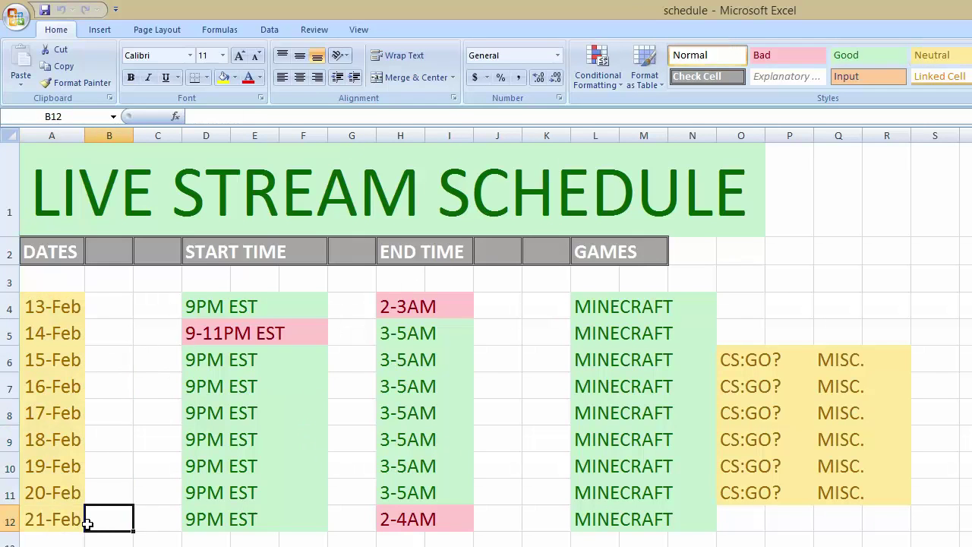
Look over the 13-Feb and 14-Feb rows and the Start Time, End Time and Games columns.
drag(246, 534, 245, 318)
drag(43, 306, 759, 307)
click(777, 296)
drag(49, 331, 702, 332)
click(109, 358)
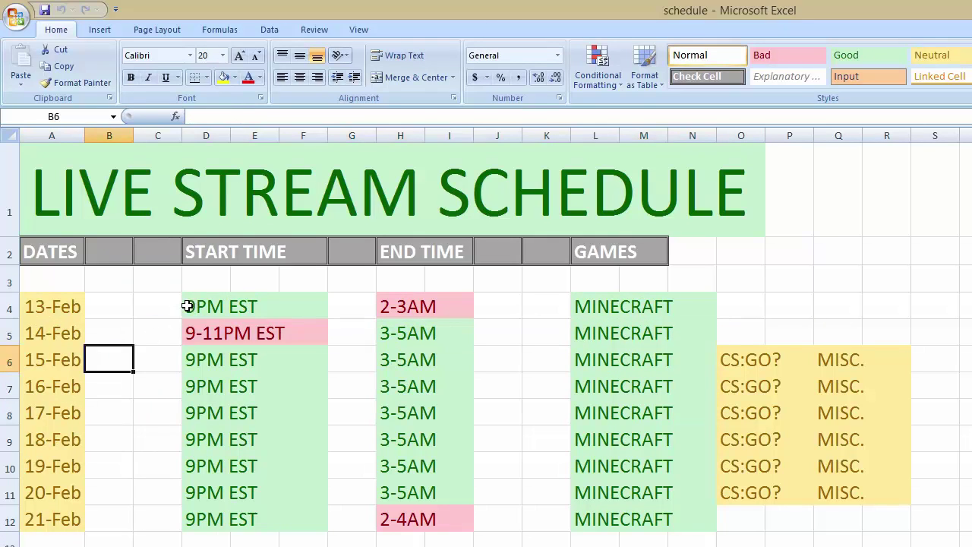
drag(186, 305, 325, 516)
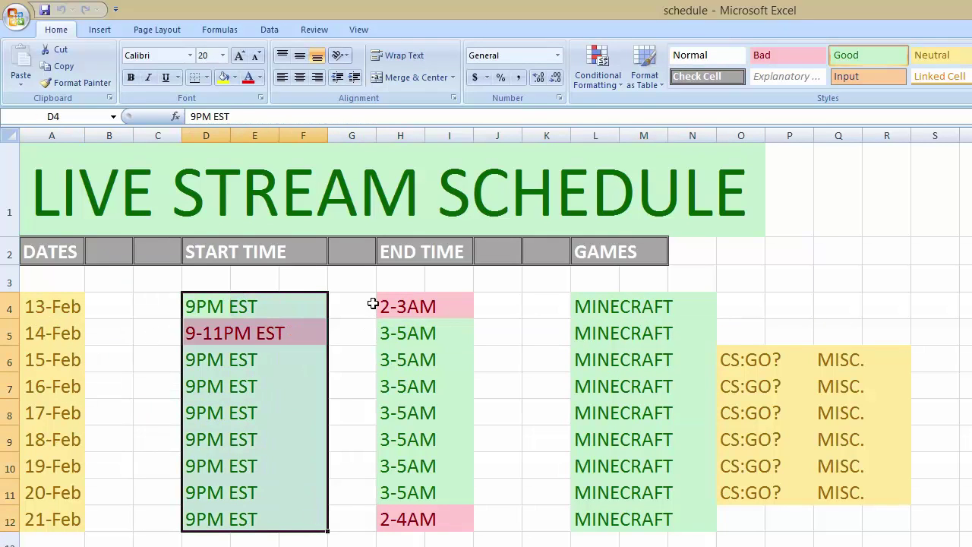
click(371, 305)
drag(372, 304, 460, 523)
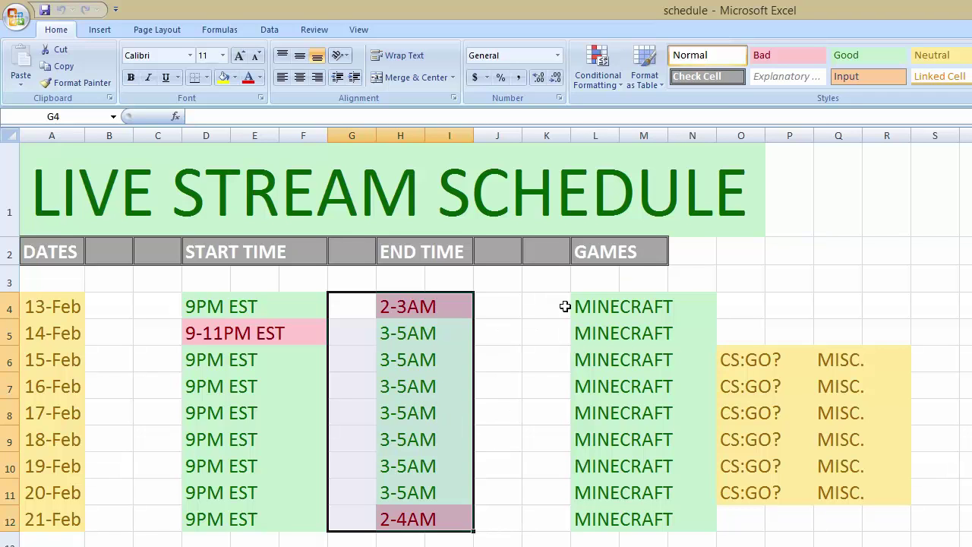
drag(566, 305, 608, 339)
click(552, 347)
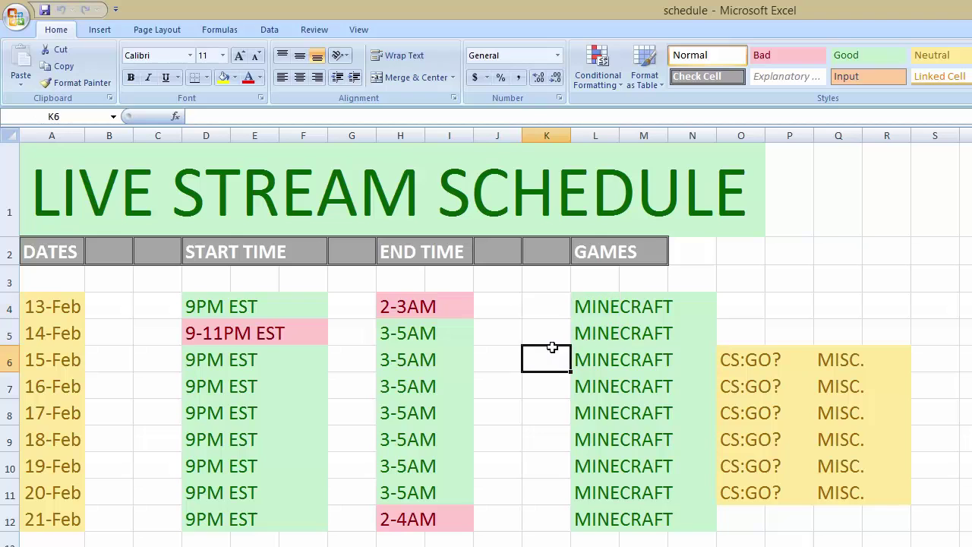
Examine the start times listed for each date, including the differing 14-Feb entry.
drag(82, 519, 57, 333)
drag(90, 413, 178, 348)
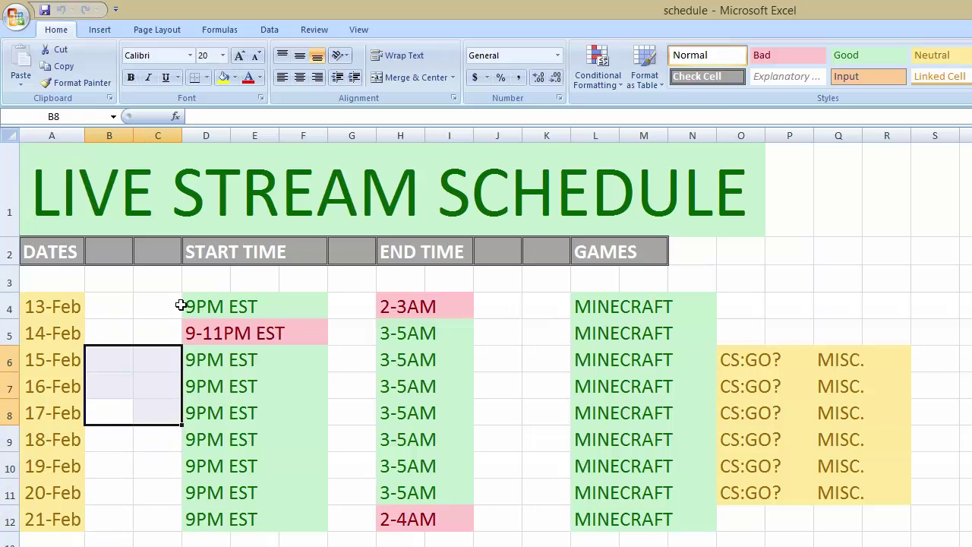
drag(187, 306, 281, 490)
mouse_move(244, 331)
mouse_down()
mouse_move(167, 337)
mouse_move(299, 341)
mouse_move(246, 336)
mouse_up()
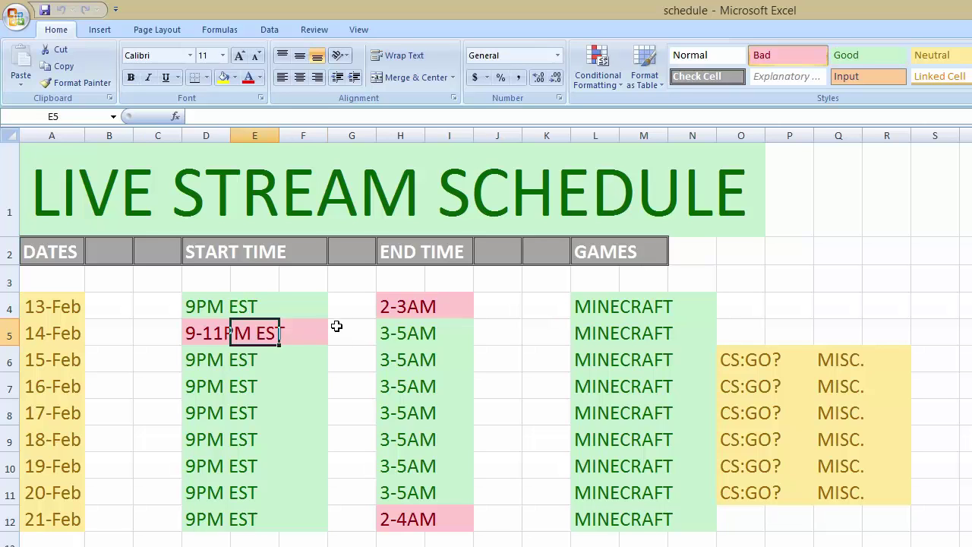
drag(336, 326, 160, 334)
drag(195, 307, 284, 517)
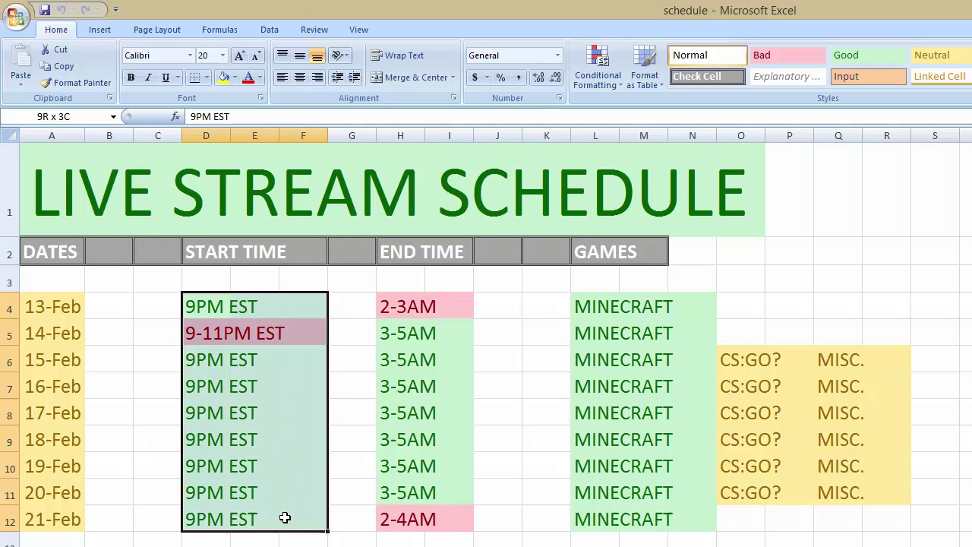
Examine the 13-Feb end time together with the 14-Feb start time.
click(385, 298)
drag(385, 298, 418, 341)
drag(444, 305, 384, 309)
drag(321, 332, 199, 335)
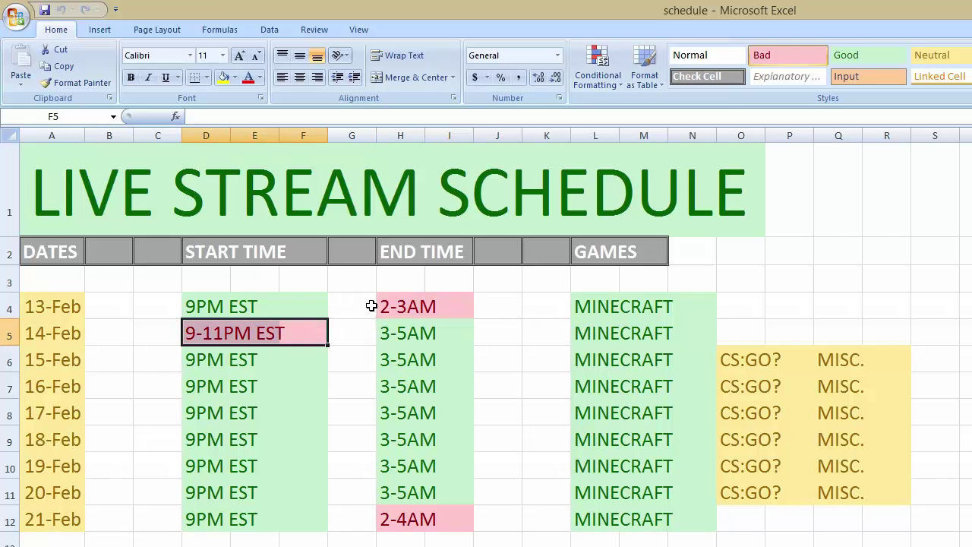
drag(371, 305, 485, 307)
right_click(484, 307)
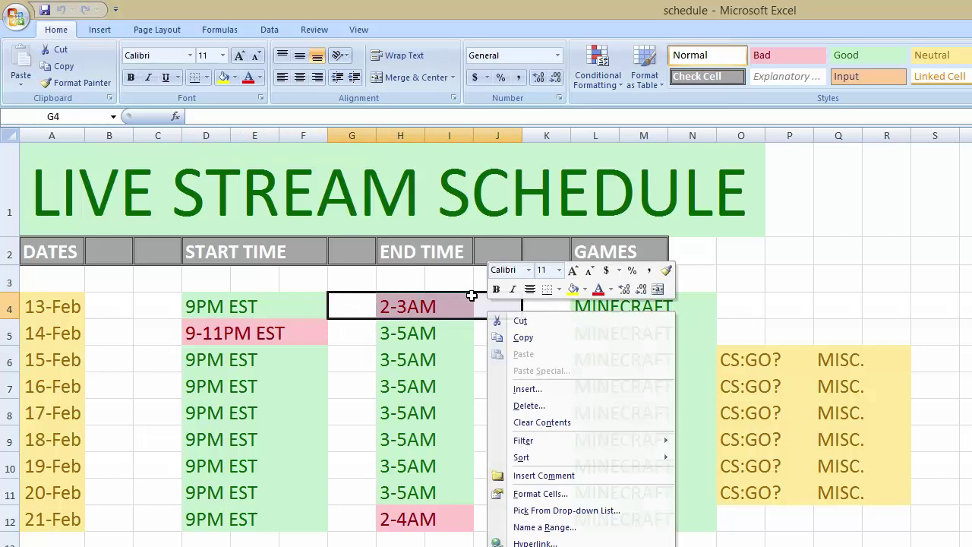
click(489, 305)
double_click(490, 304)
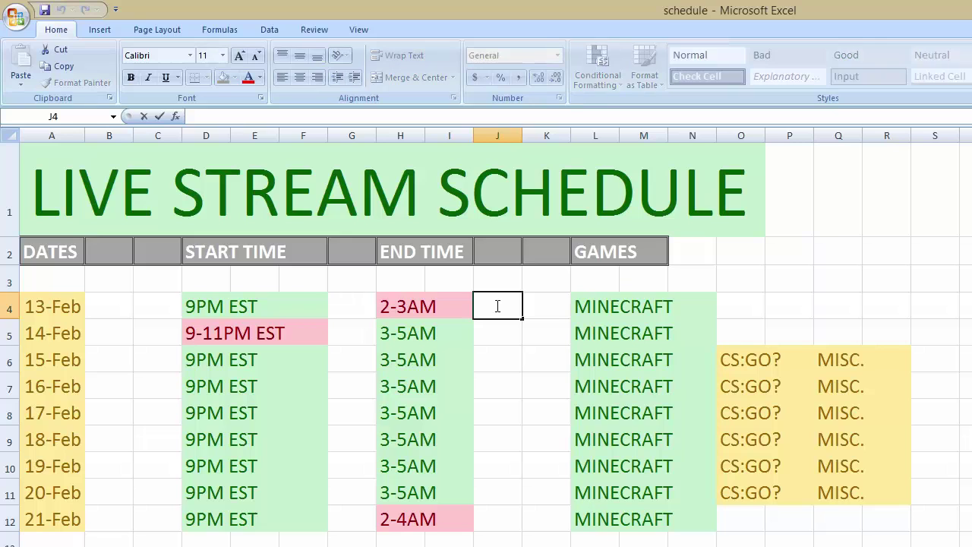
drag(435, 306, 369, 427)
click(373, 320)
click(372, 326)
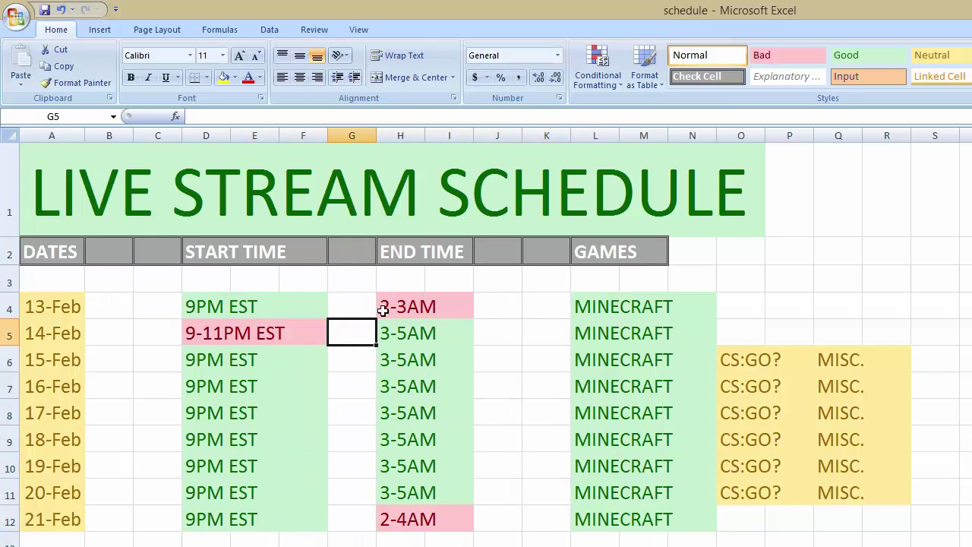
drag(384, 306, 442, 310)
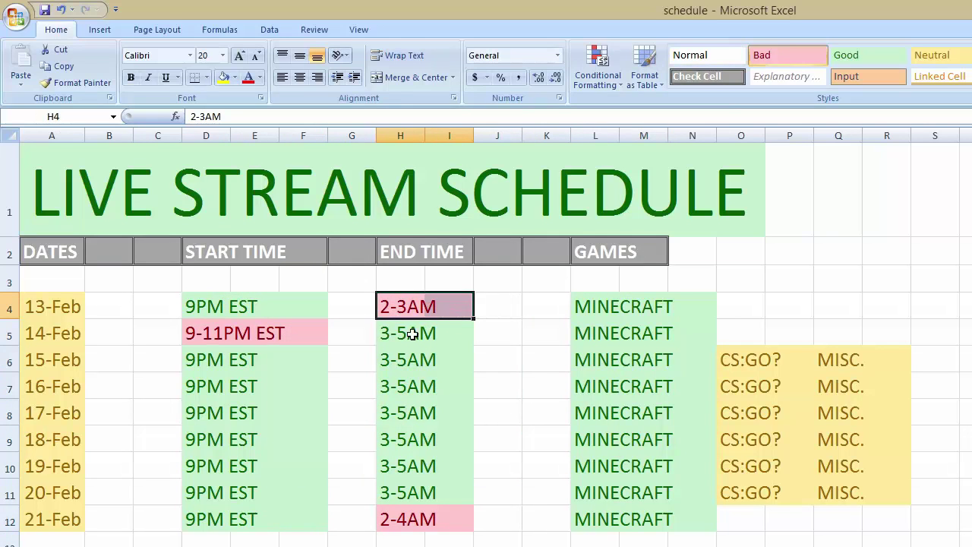
click(370, 325)
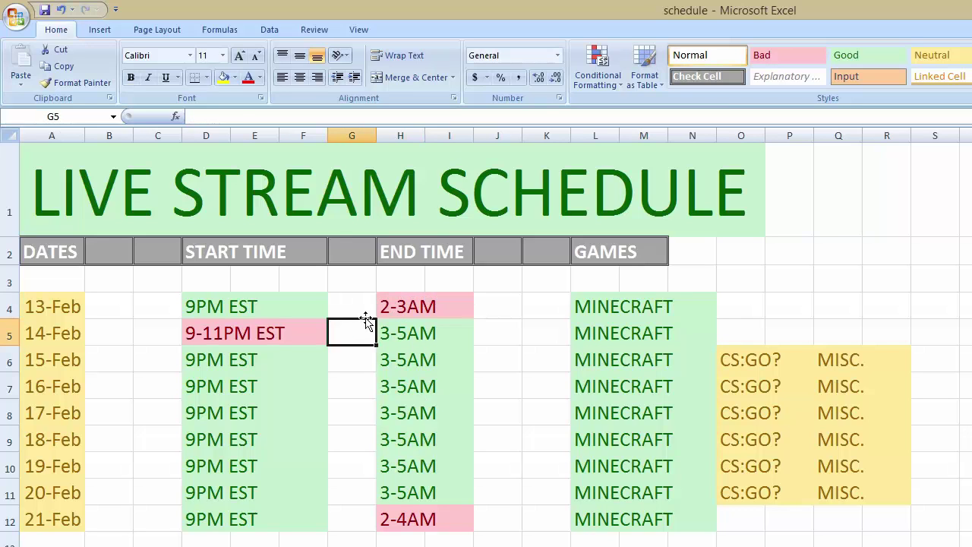
click(353, 307)
Examine the end times for 14-Feb through 20-Feb and the separate 21-Feb end time.
drag(386, 328, 443, 486)
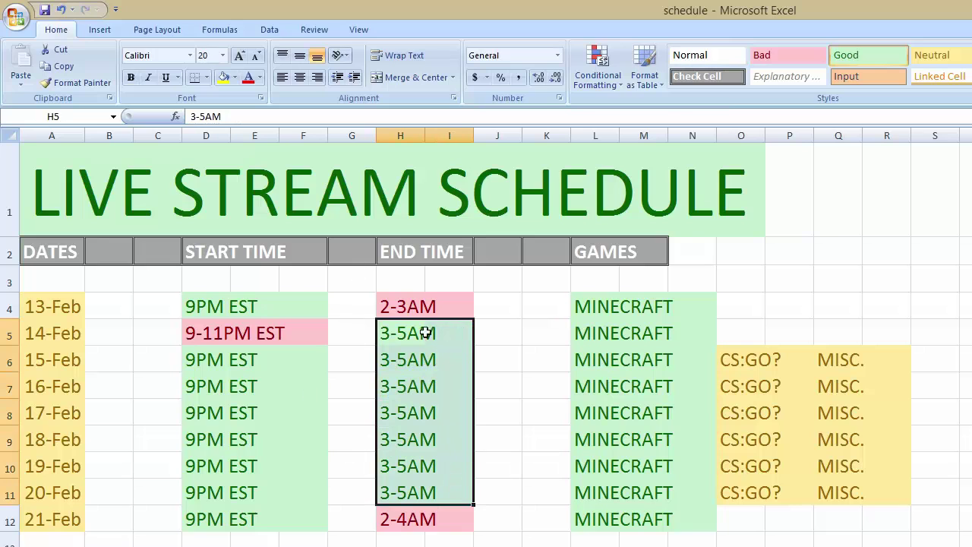
drag(362, 333, 439, 490)
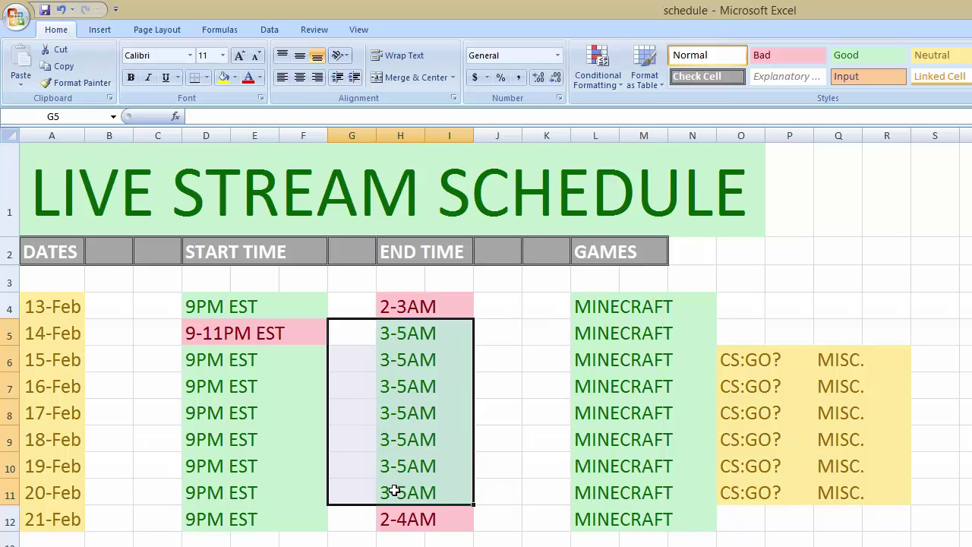
drag(394, 490, 402, 336)
drag(398, 387, 466, 517)
right_click(502, 493)
click(455, 475)
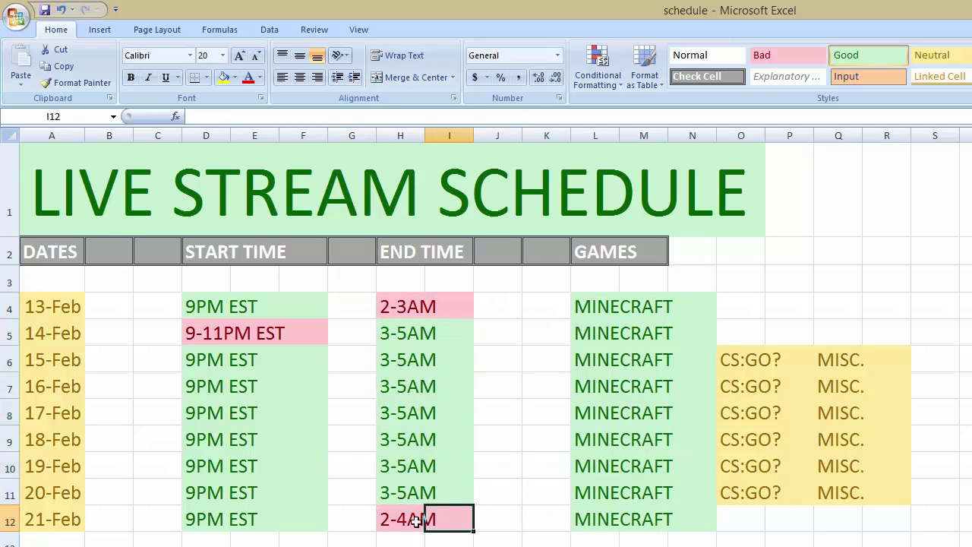
drag(384, 522, 282, 512)
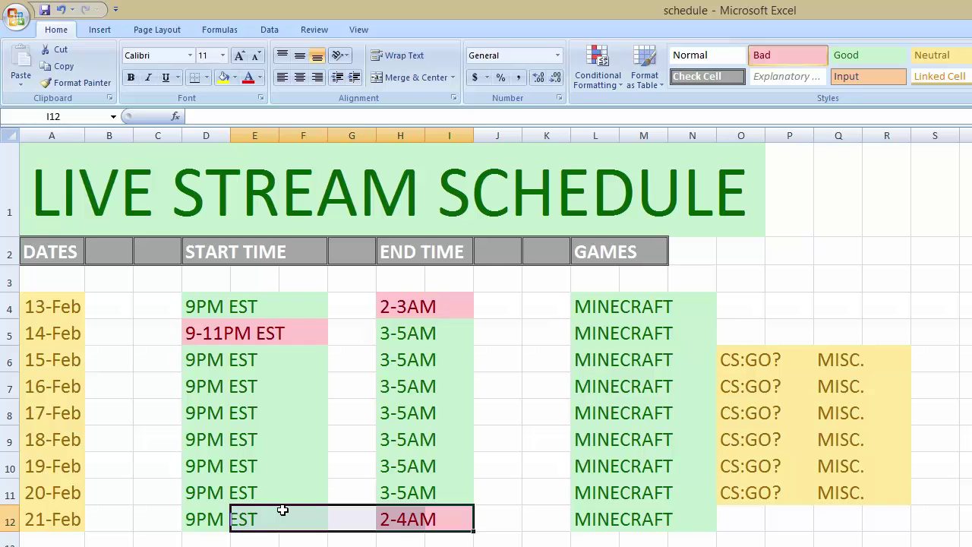
drag(384, 529, 262, 436)
Review the Games column and the 13-Feb, 14-Feb and 21-Feb rows that list only Minecraft.
drag(585, 286, 733, 542)
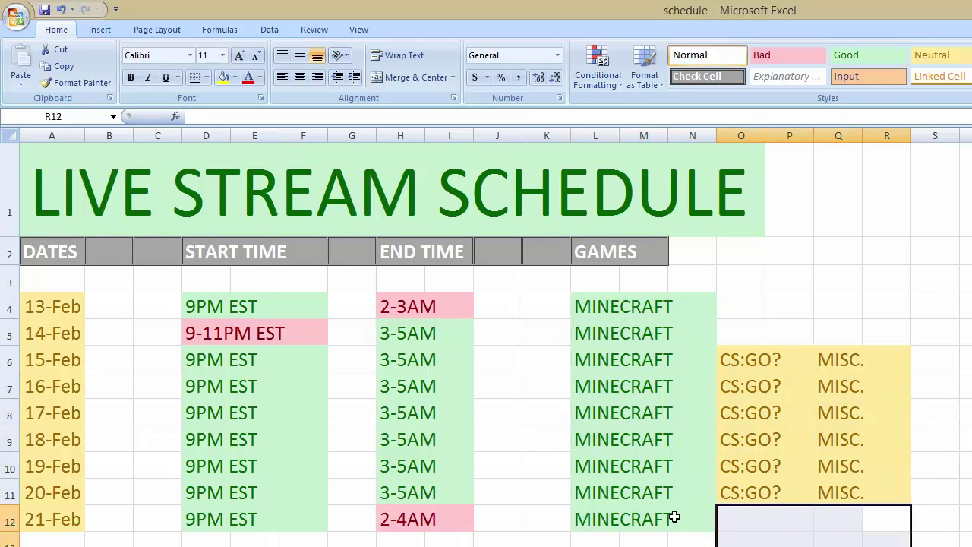
drag(674, 516, 395, 306)
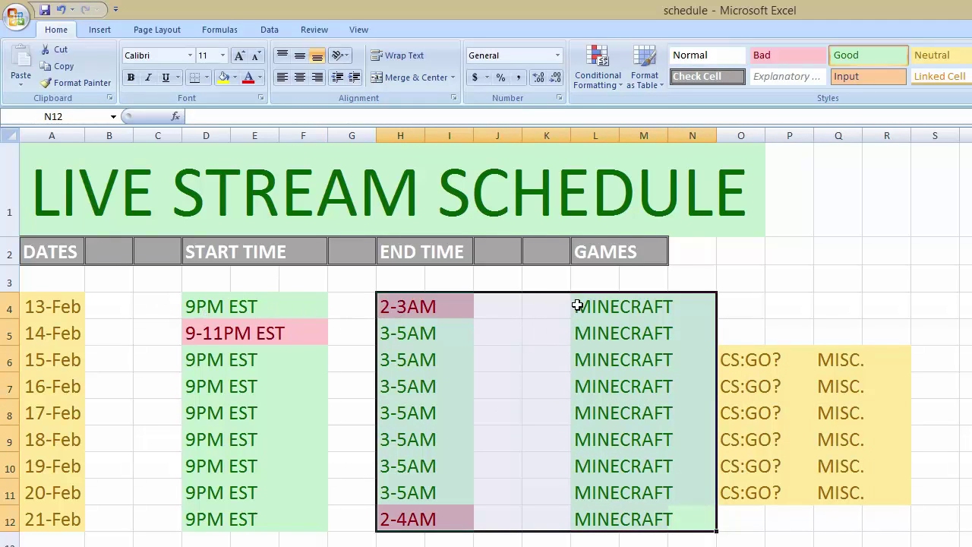
drag(577, 304, 904, 467)
drag(727, 327, 69, 317)
drag(712, 522, 52, 521)
click(770, 537)
drag(709, 520, 390, 518)
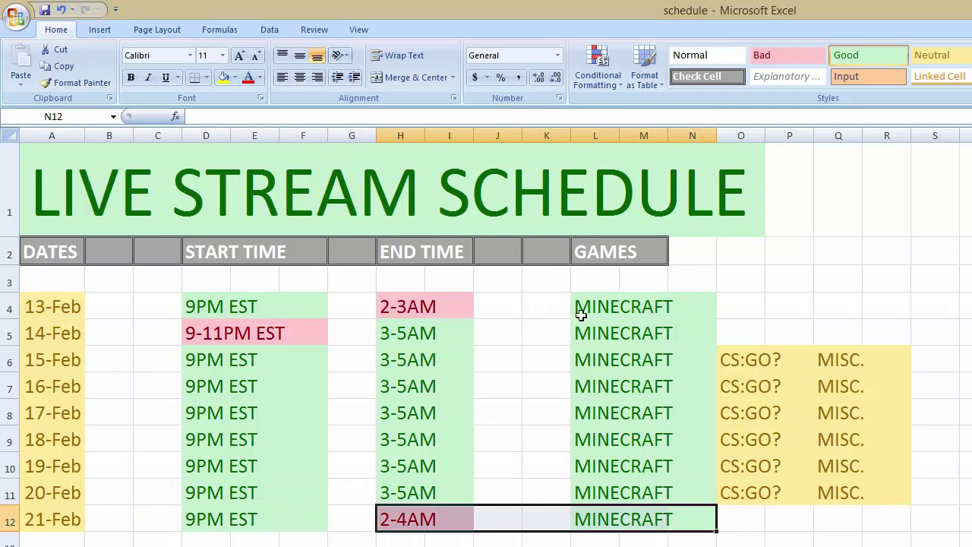
drag(685, 321, 36, 315)
right_click(767, 336)
click(733, 318)
drag(709, 334, 38, 318)
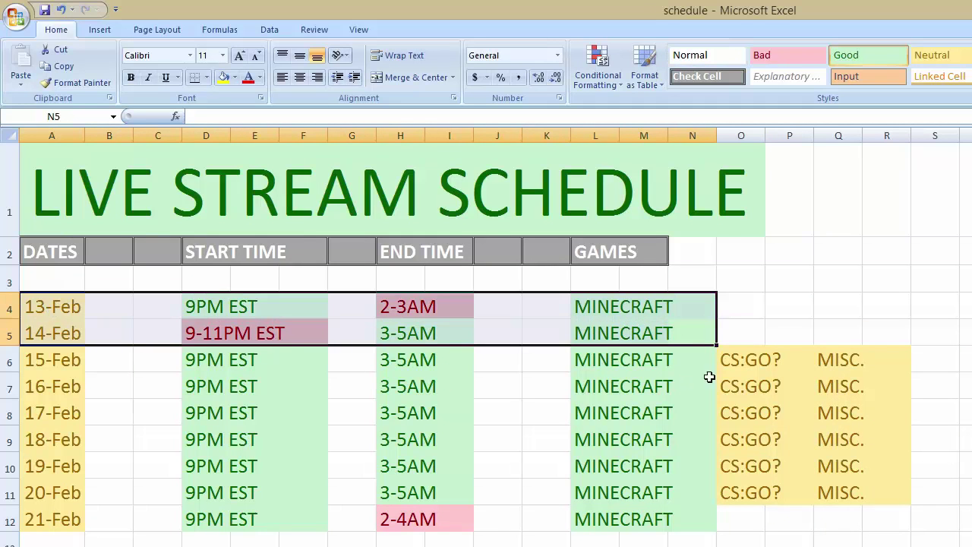
Examine the CS:GO? and MISC. entries for 15-Feb to 20-Feb, and the Minecraft entries for all dates.
drag(711, 366, 882, 487)
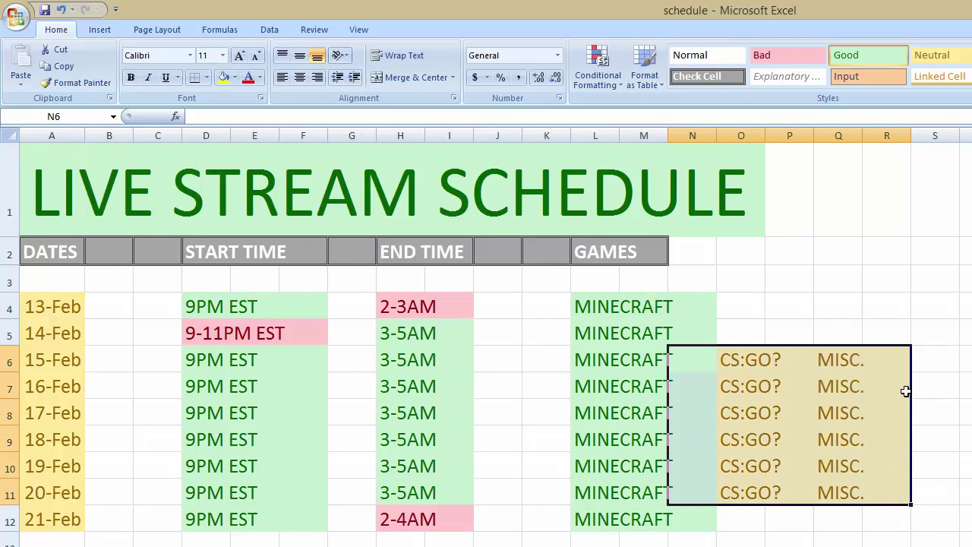
drag(803, 488, 722, 363)
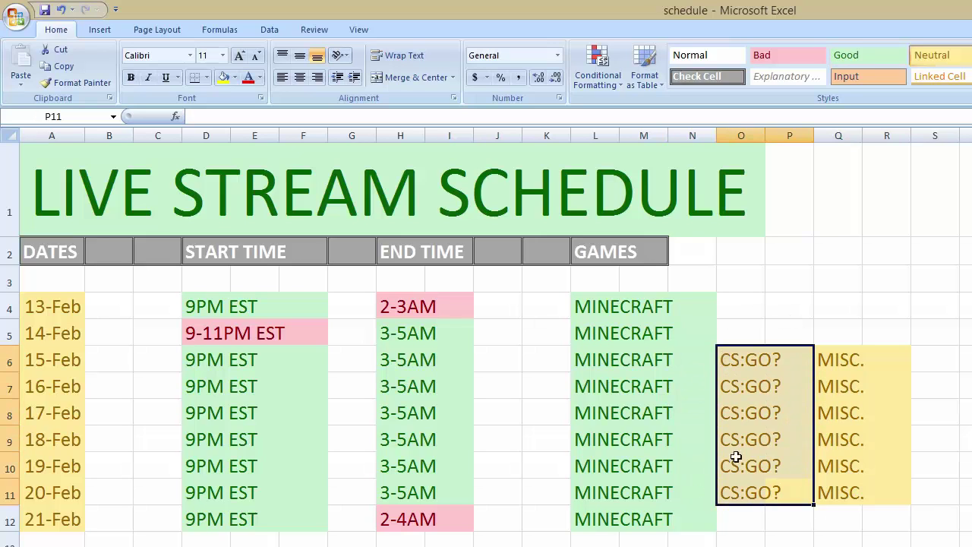
drag(867, 490, 727, 357)
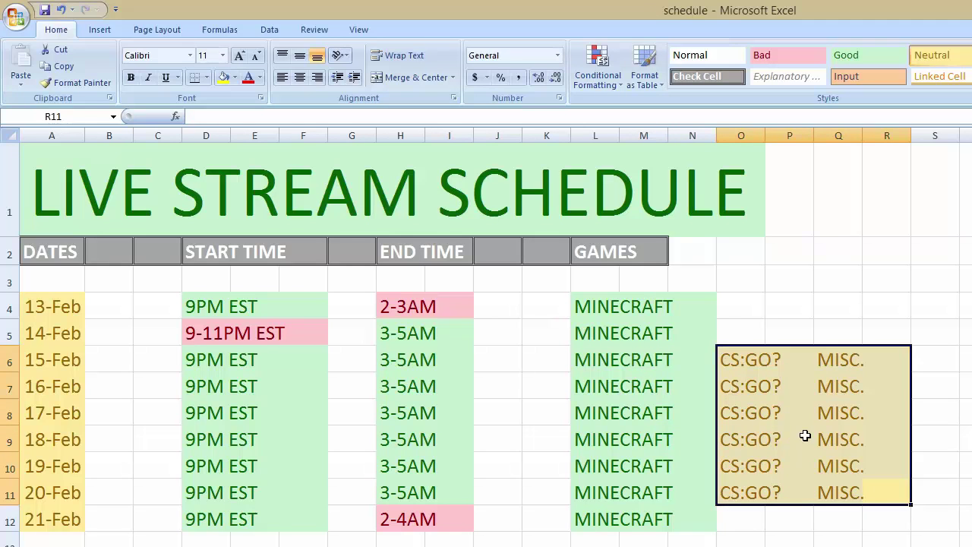
drag(886, 485, 729, 369)
drag(907, 489, 858, 354)
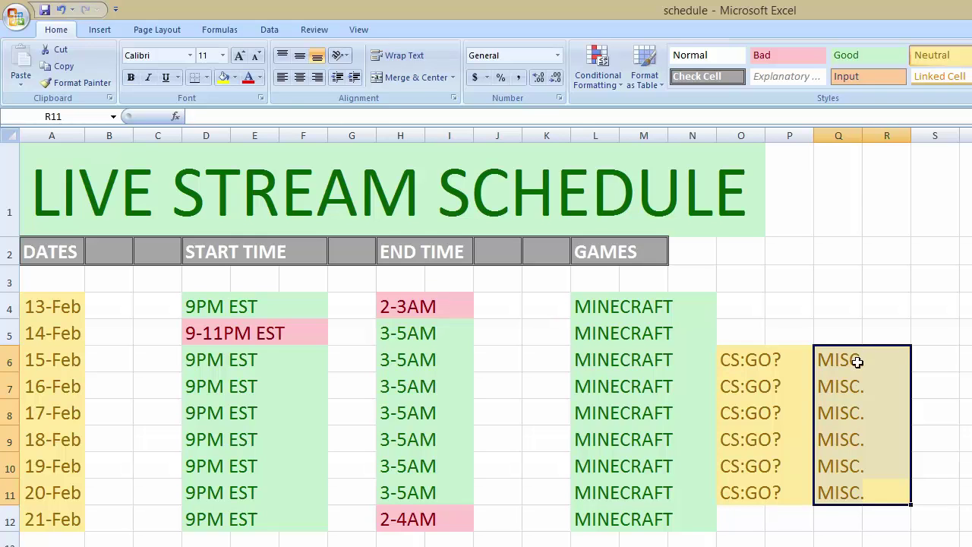
drag(703, 525, 583, 300)
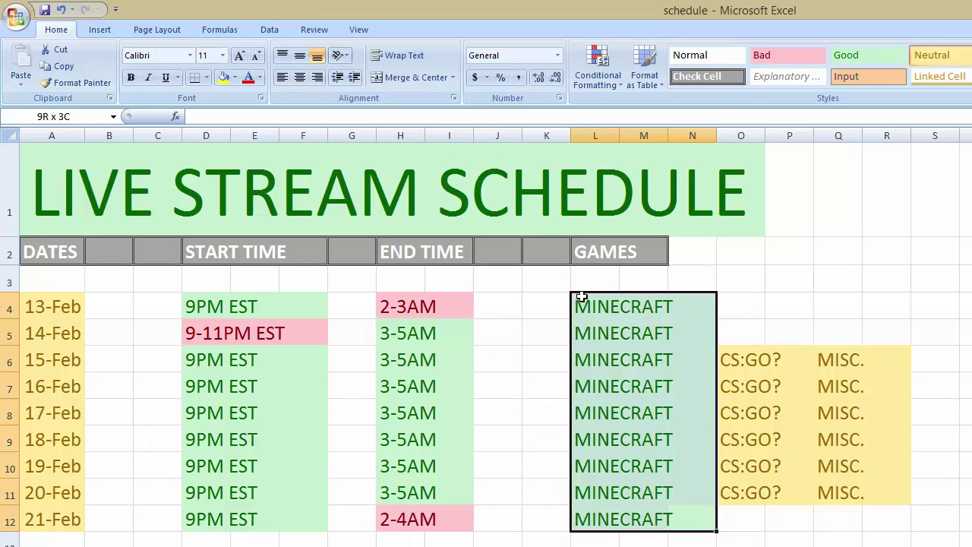
drag(582, 296, 682, 527)
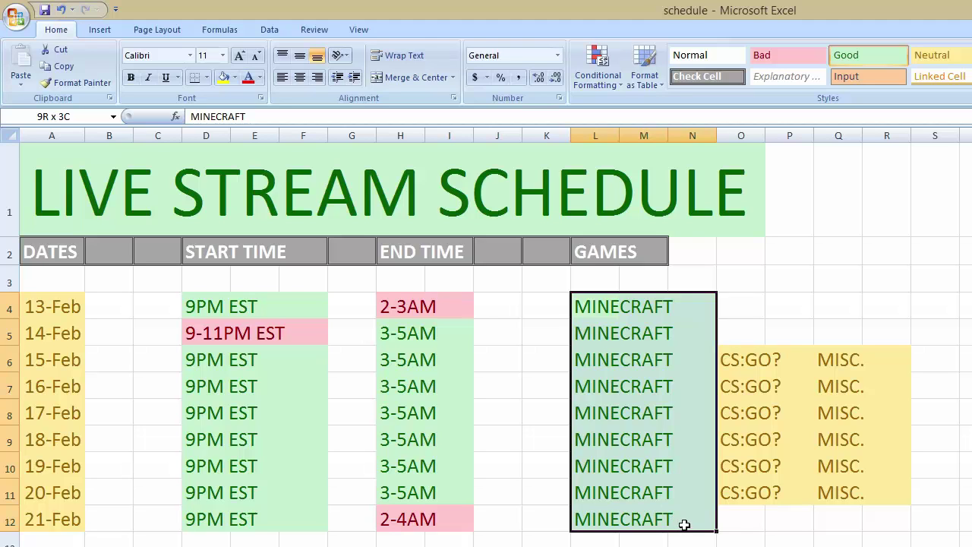
drag(684, 524, 648, 319)
click(726, 296)
Examine the YouTube note in rows 14 and 15 below the schedule.
scroll(538, 321, down, 1)
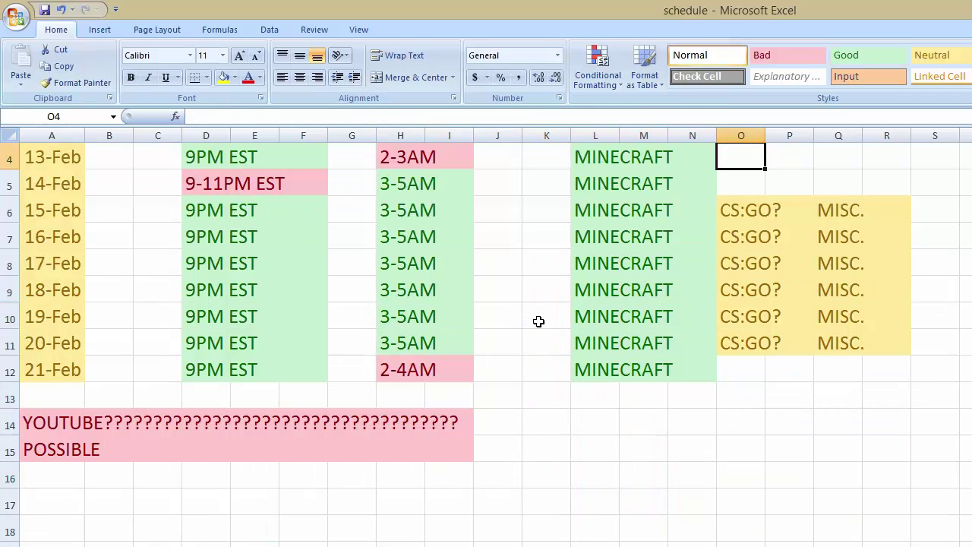
drag(464, 455, 52, 421)
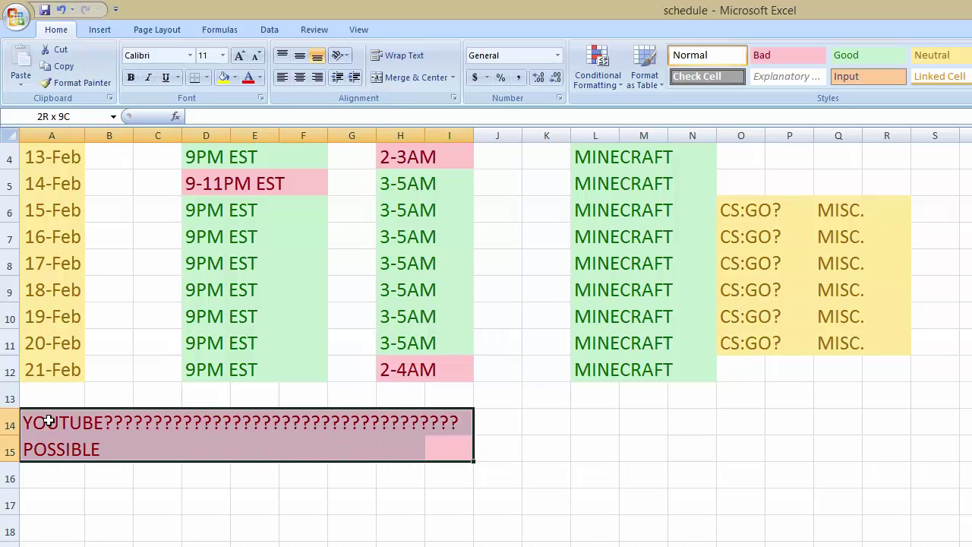
drag(128, 453, 63, 443)
drag(207, 448, 37, 415)
drag(442, 449, 28, 425)
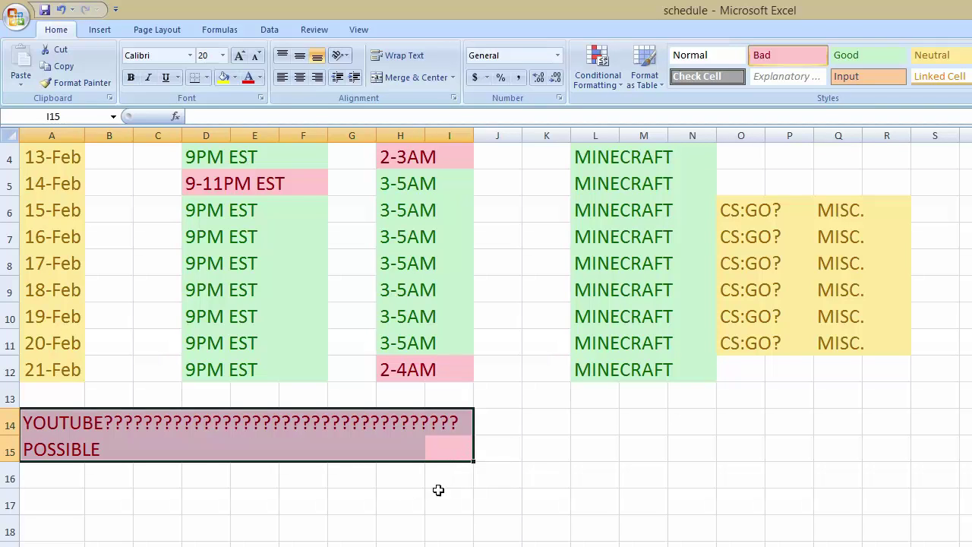
drag(447, 456, 31, 451)
click(9, 450)
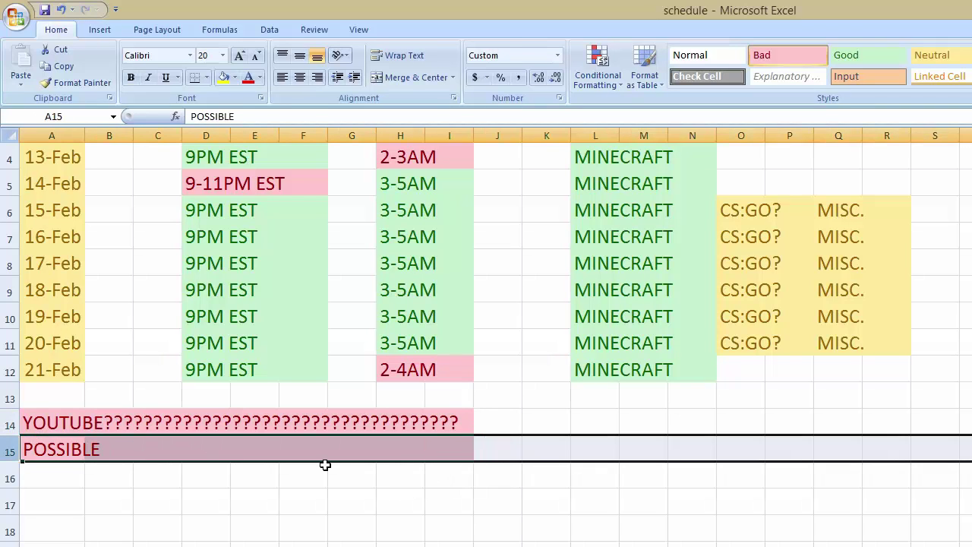
click(433, 446)
drag(433, 445, 75, 433)
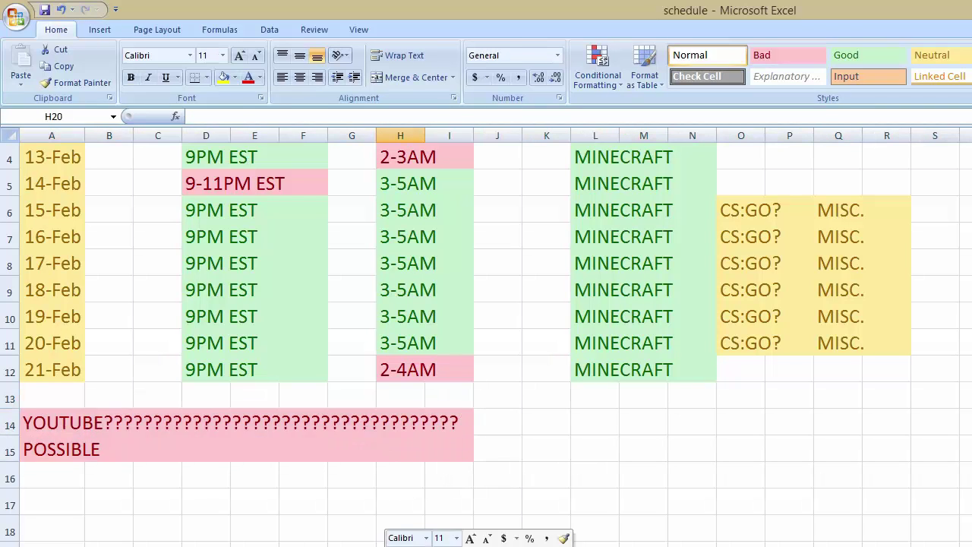
Examine the YOUTUBE and POSSIBLE lines in A14:I15 alongside the schedule rows above them.
drag(460, 451, 47, 423)
click(498, 545)
scroll(497, 545, up, 1)
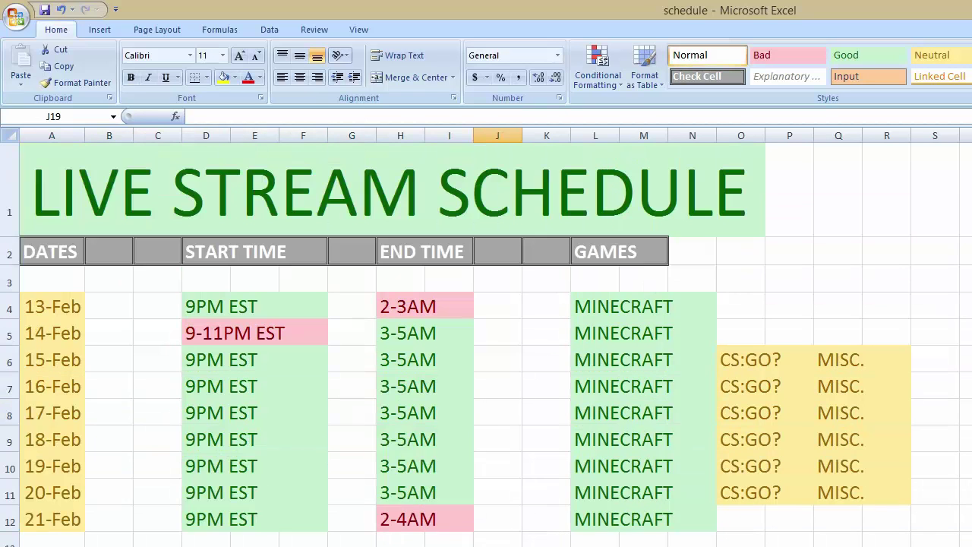
scroll(488, 524, down, 1)
scroll(488, 524, up, 1)
scroll(487, 431, down, 1)
drag(456, 448, 102, 432)
click(304, 473)
click(449, 446)
drag(448, 446, 23, 415)
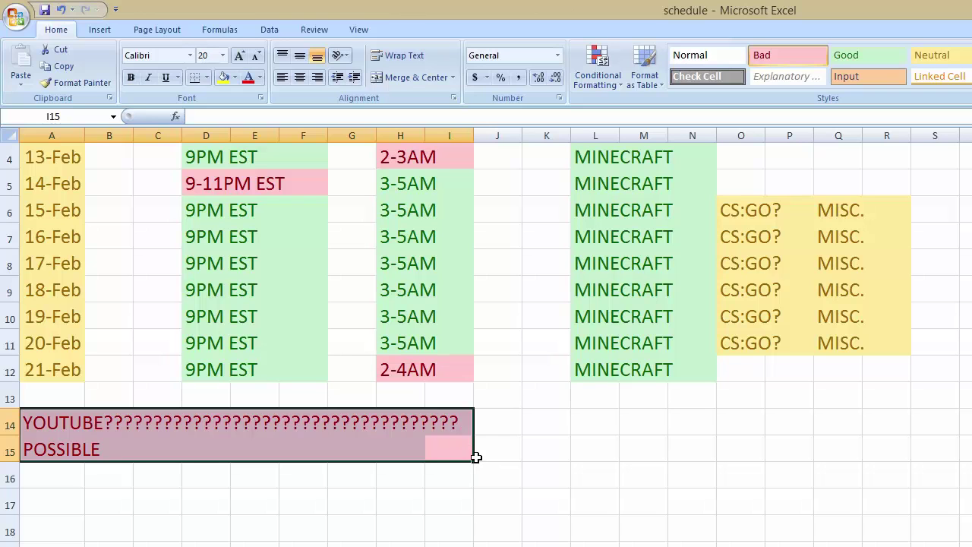
drag(461, 452, 75, 446)
scroll(127, 521, up, 1)
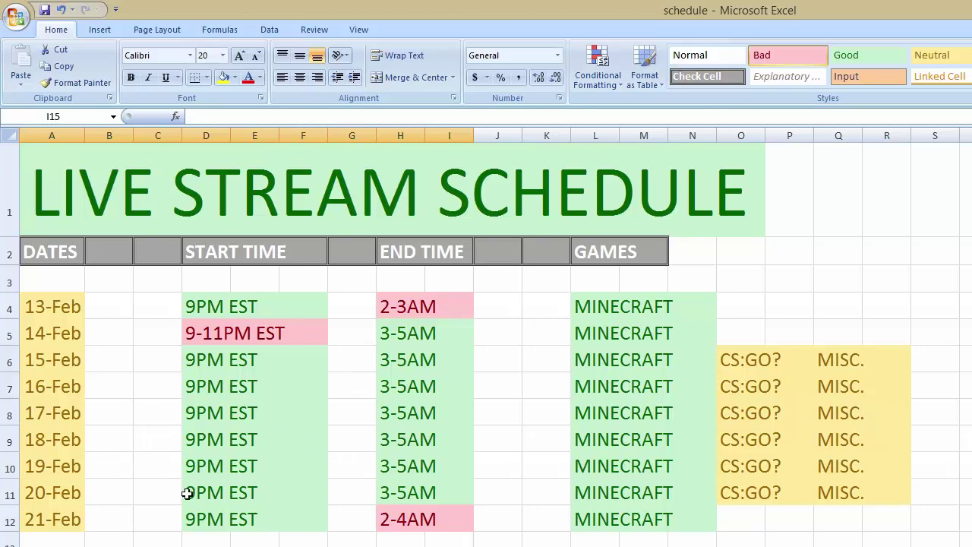
scroll(486, 334, down, 1)
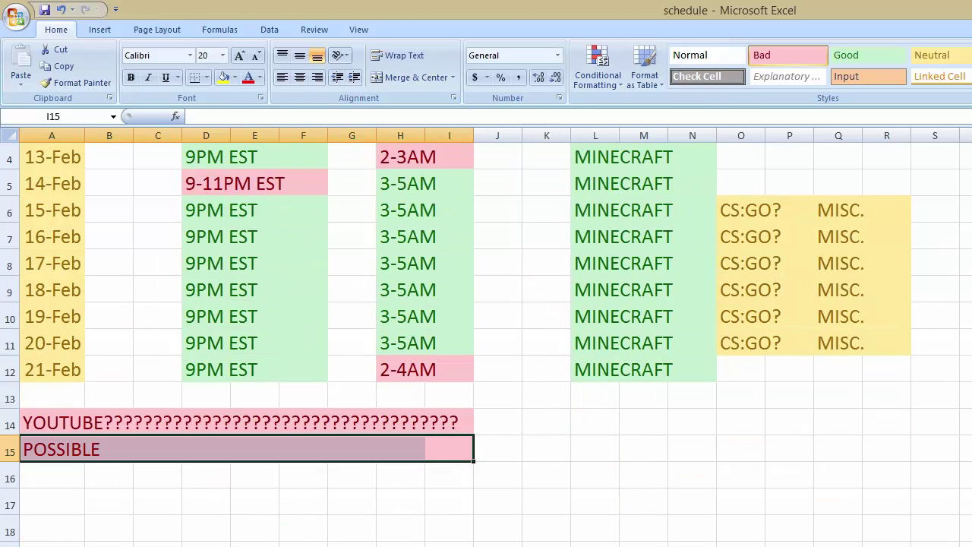
scroll(486, 334, up, 1)
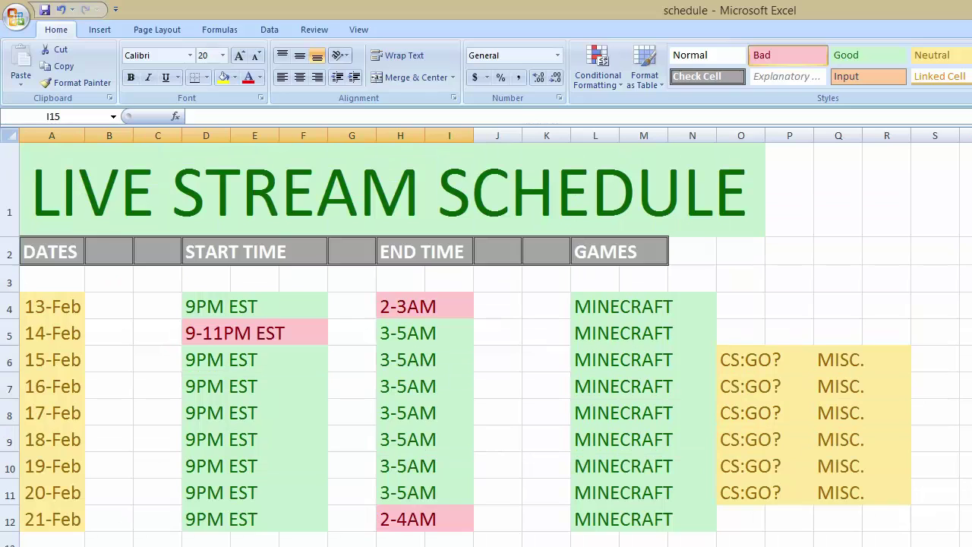
scroll(486, 334, down, 1)
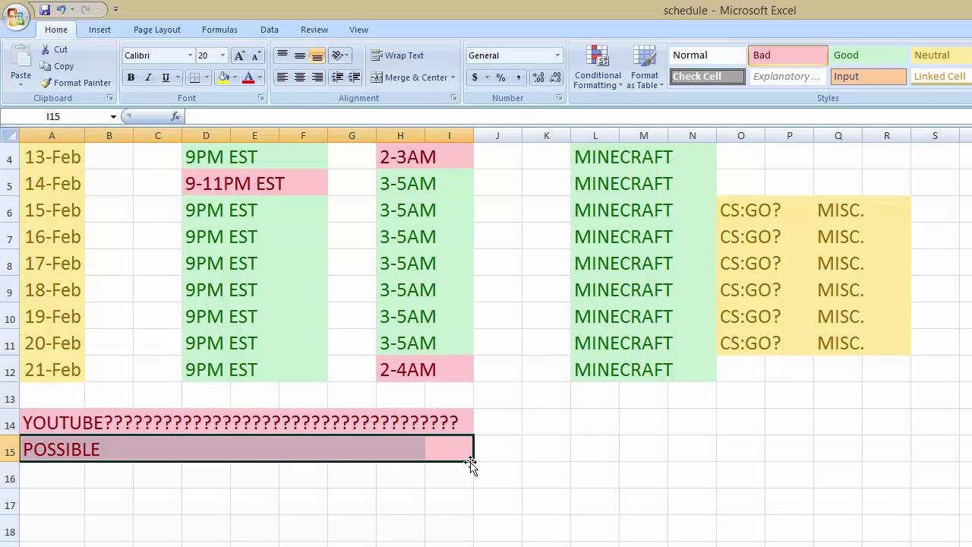
Review the schedule from its header row down to the cells beside the 21-Feb Minecraft entry.
drag(448, 445, 65, 210)
click(510, 449)
scroll(535, 483, up, 1)
drag(545, 542, 257, 213)
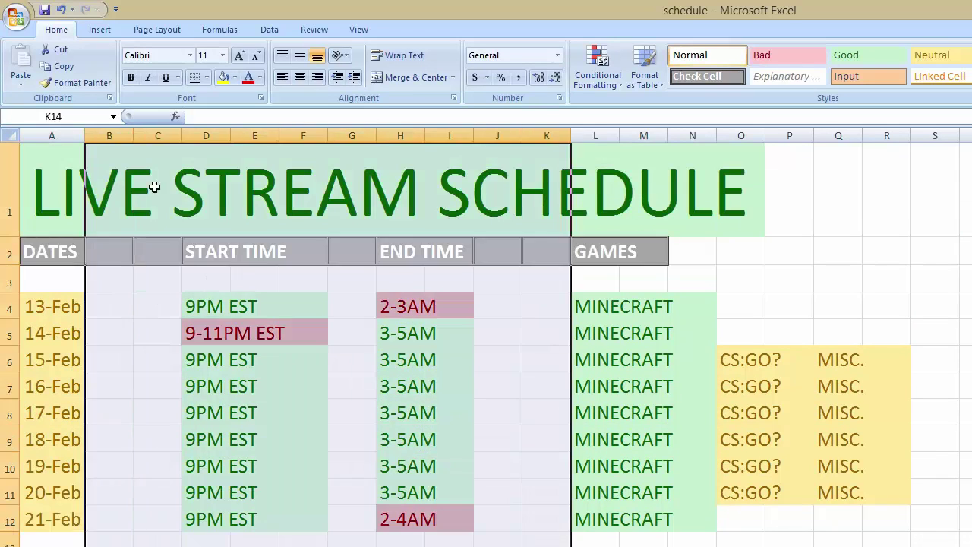
drag(934, 543, 789, 493)
drag(789, 542, 33, 259)
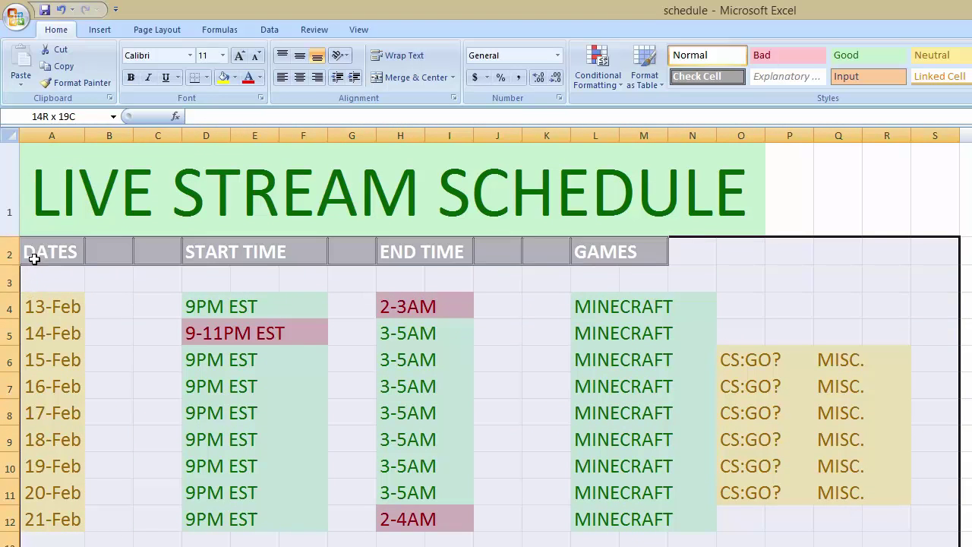
drag(712, 525, 740, 519)
click(749, 523)
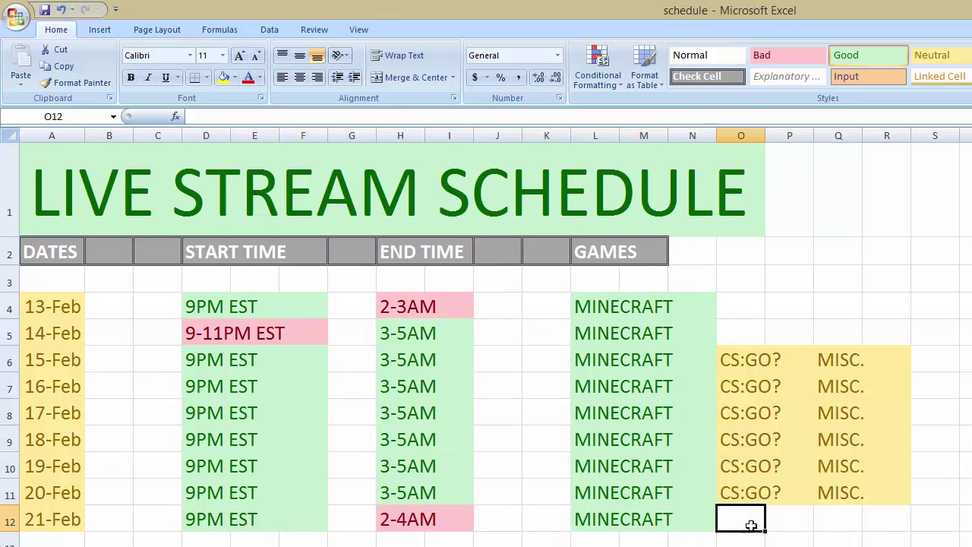
double_click(739, 524)
click(769, 518)
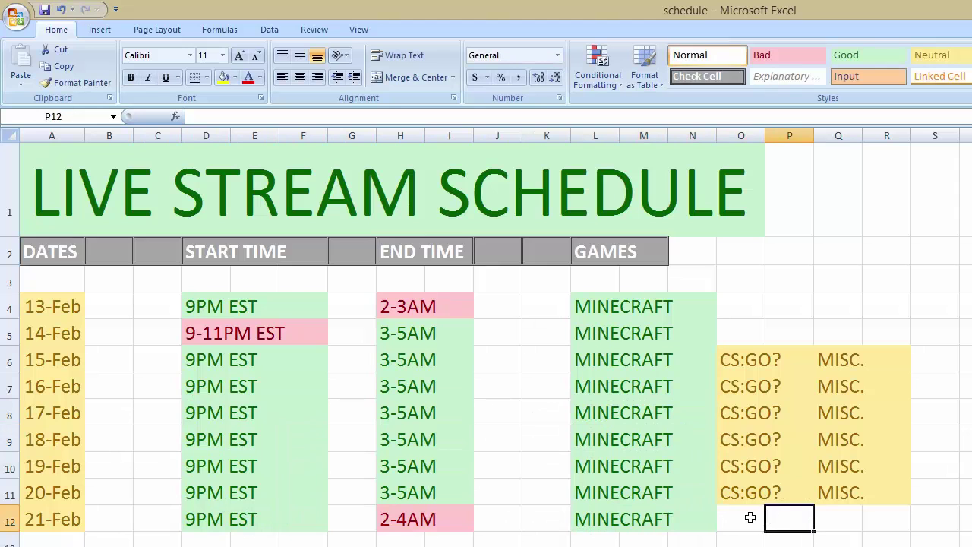
Examine the dates, start times and end times in the rows from 14-Feb to 21-Feb, especially 15-Feb to 20-Feb.
drag(749, 518, 39, 328)
scroll(156, 433, down, 1)
scroll(259, 522, up, 1)
scroll(271, 520, down, 1)
drag(763, 366, 385, 261)
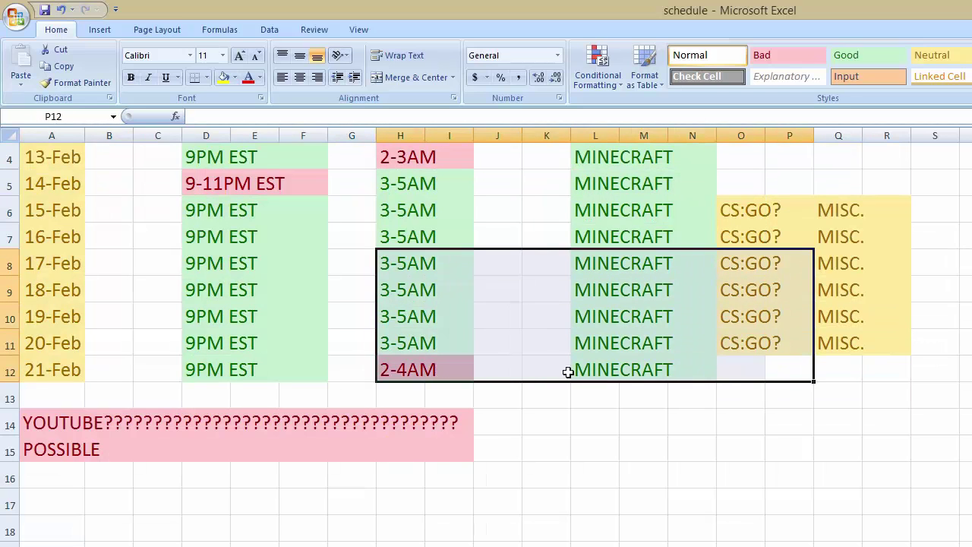
click(495, 334)
drag(495, 334, 53, 182)
scroll(319, 316, up, 1)
scroll(500, 376, down, 1)
drag(497, 343, 91, 221)
drag(516, 341, 76, 215)
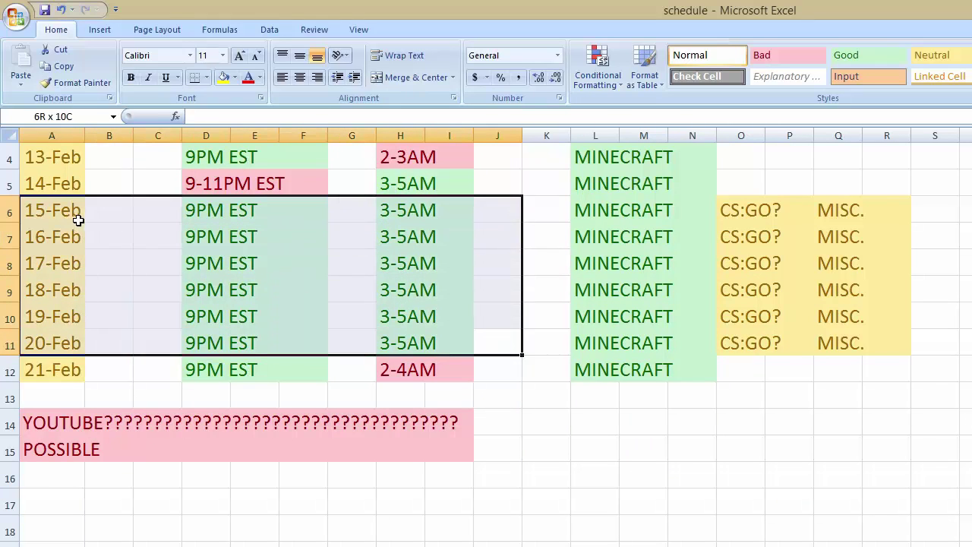
Review the 13-Feb through 20-Feb rows across the Dates, Start Time and End Time columns.
scroll(245, 281, up, 1)
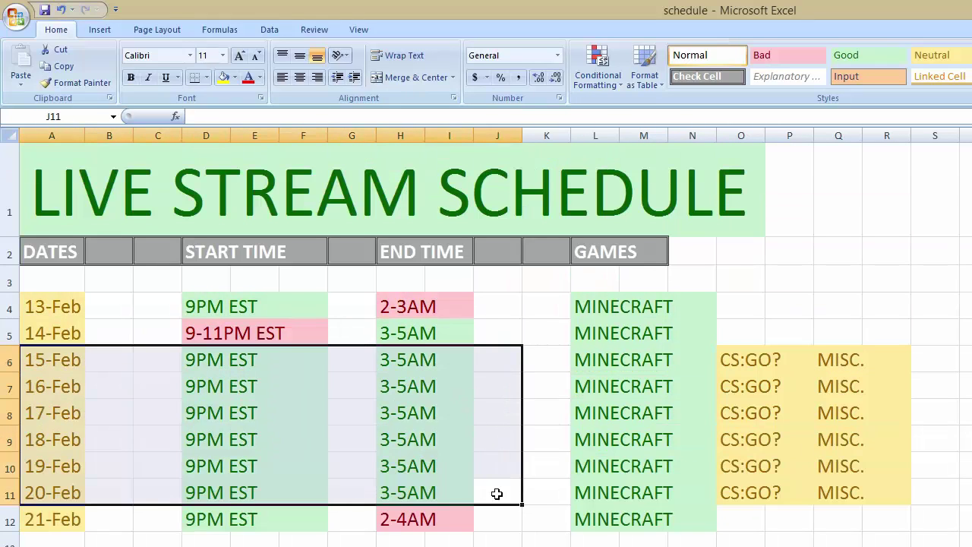
drag(497, 494, 65, 304)
scroll(478, 397, down, 1)
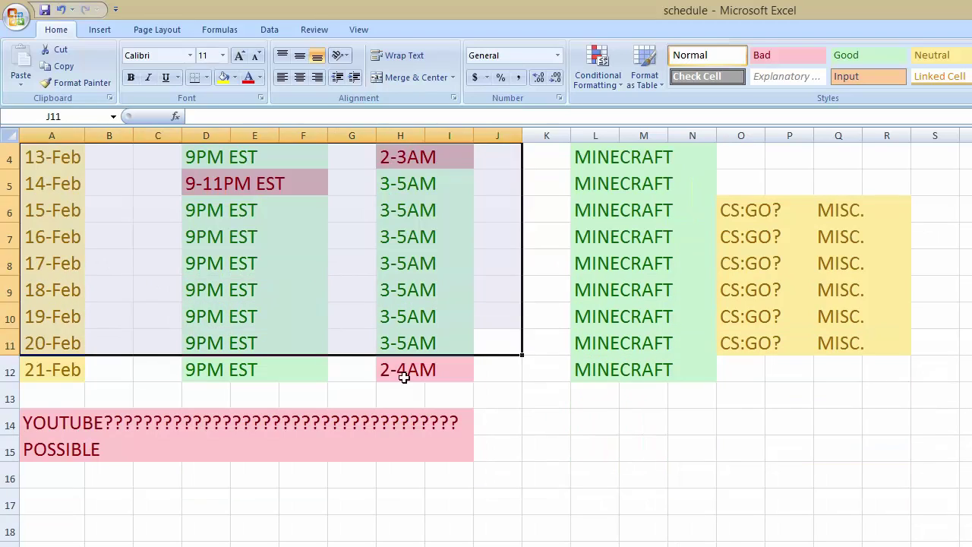
right_click(522, 411)
key(Escape)
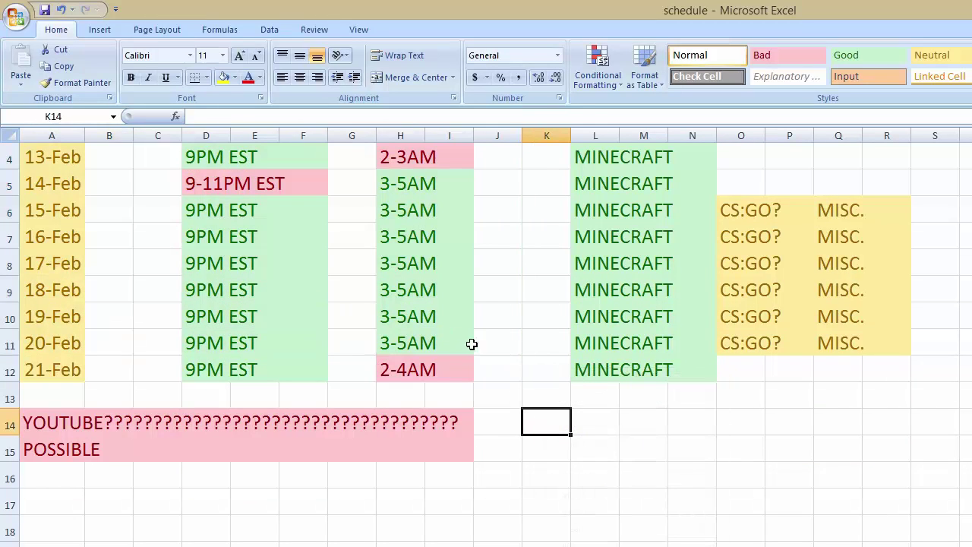
drag(482, 343, 39, 156)
scroll(146, 254, up, 1)
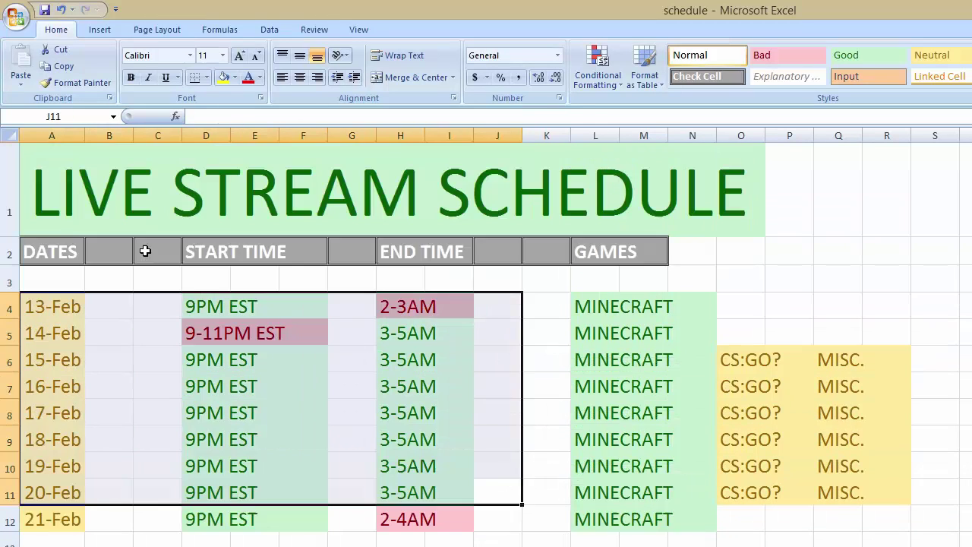
scroll(380, 365, down, 1)
drag(501, 342, 59, 190)
scroll(107, 261, up, 1)
drag(149, 335, 493, 425)
scroll(550, 484, down, 1)
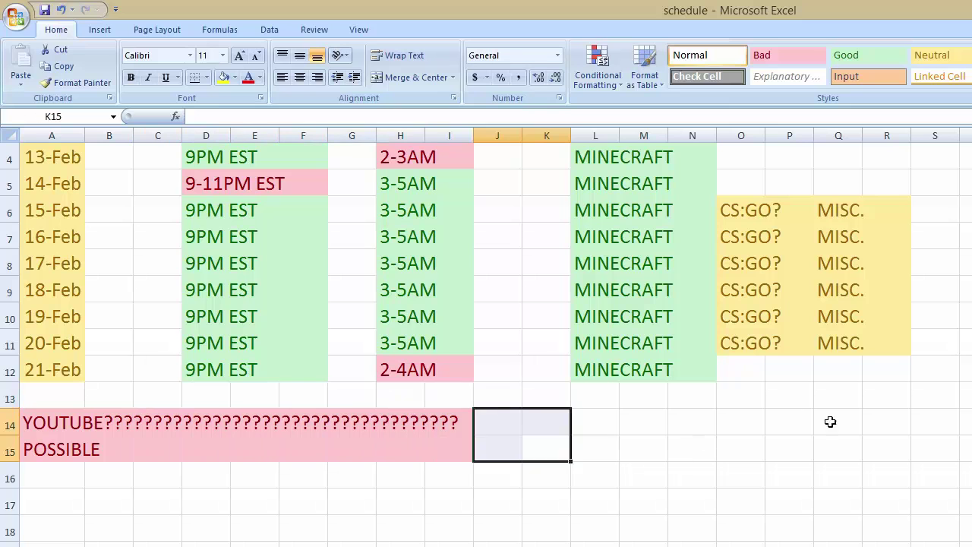
drag(906, 440, 38, 255)
scroll(48, 271, down, 2)
scroll(150, 295, up, 2)
click(143, 326)
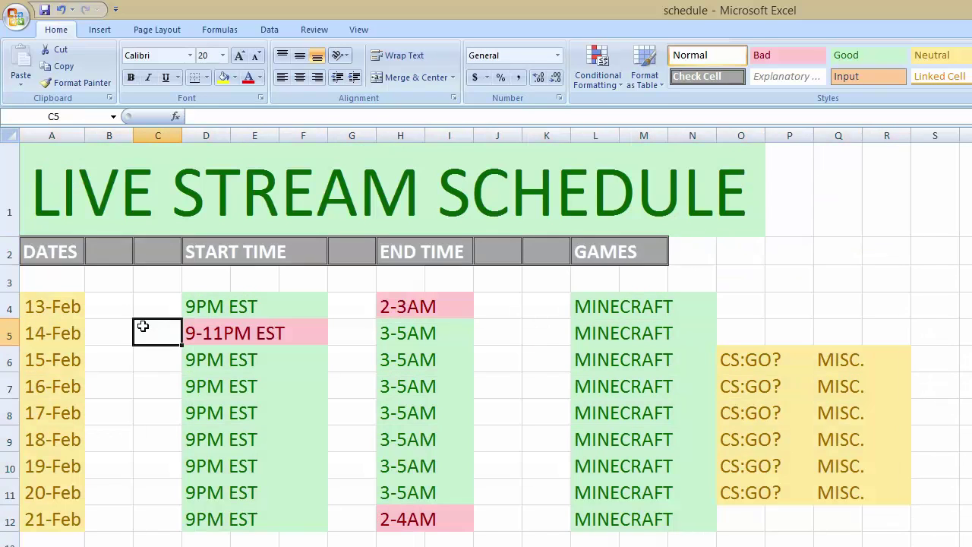
right_click(119, 331)
click(114, 325)
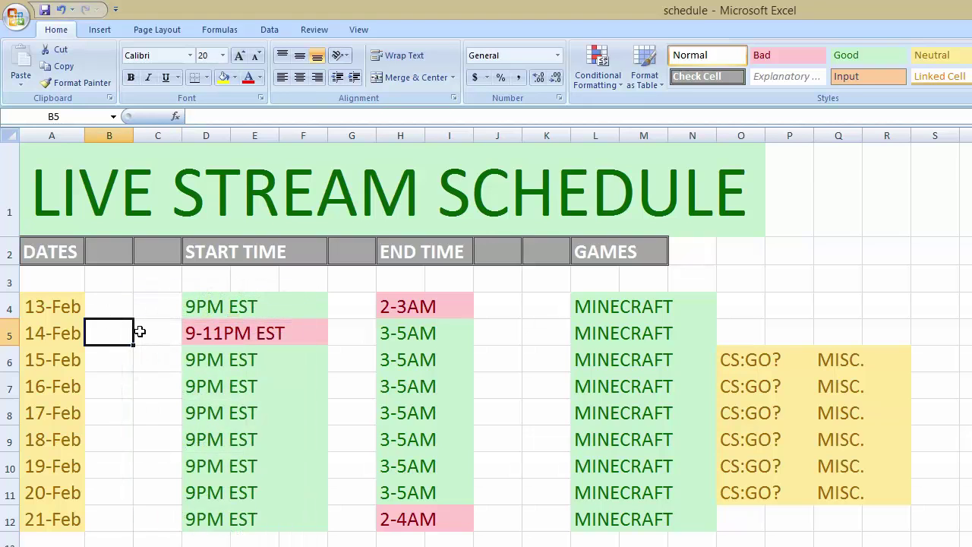
scroll(137, 337, down, 1)
drag(74, 369, 142, 336)
click(157, 392)
drag(162, 418, 157, 225)
scroll(463, 361, up, 1)
drag(948, 539, 918, 439)
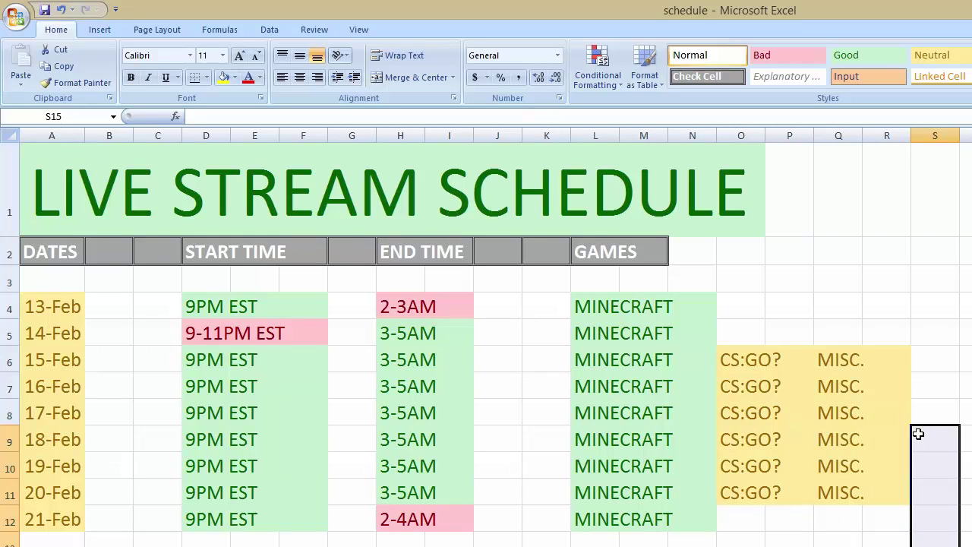
Look over the complete live stream schedule from the title to the 21-Feb row, including all times and games.
drag(886, 546, 4, 138)
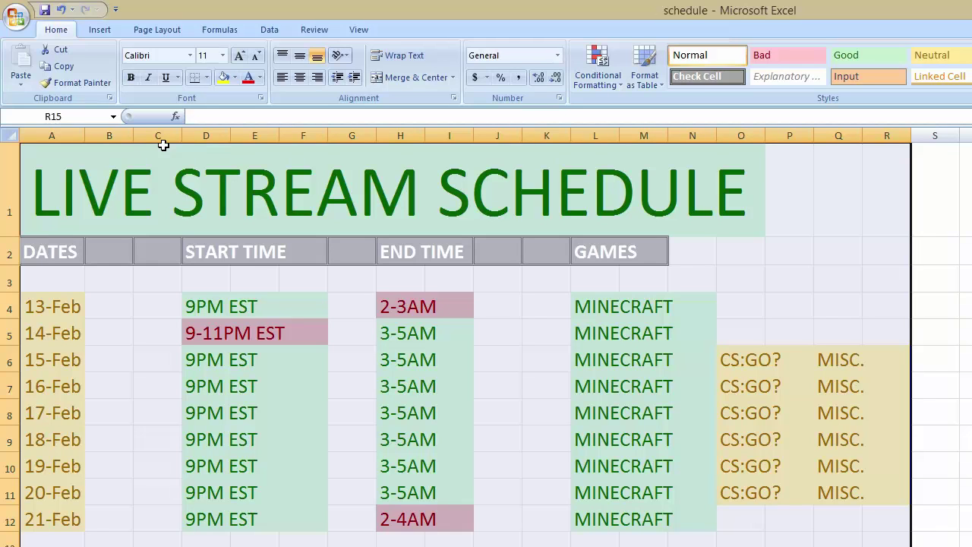
scroll(170, 104, down, 1)
click(122, 418)
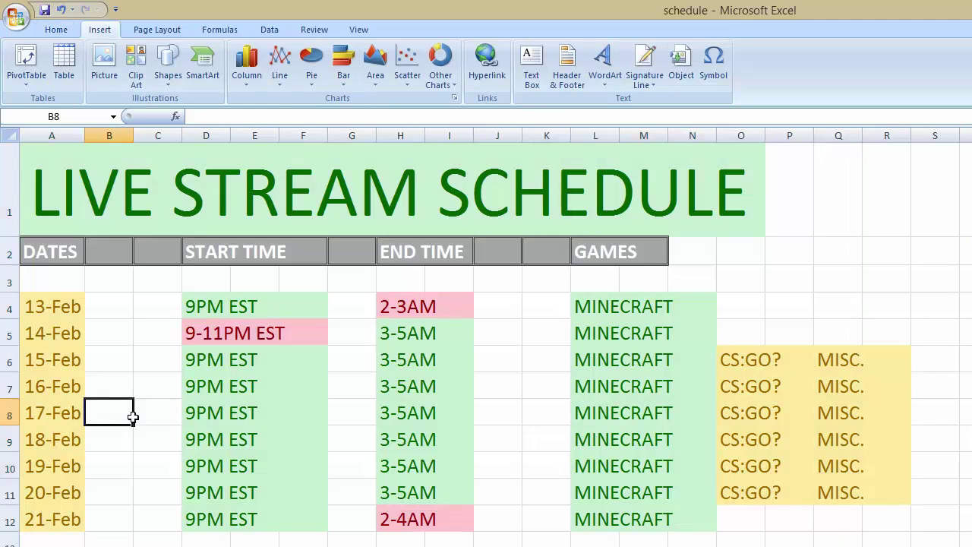
scroll(136, 395, down, 3)
scroll(135, 394, up, 3)
drag(938, 523, 37, 202)
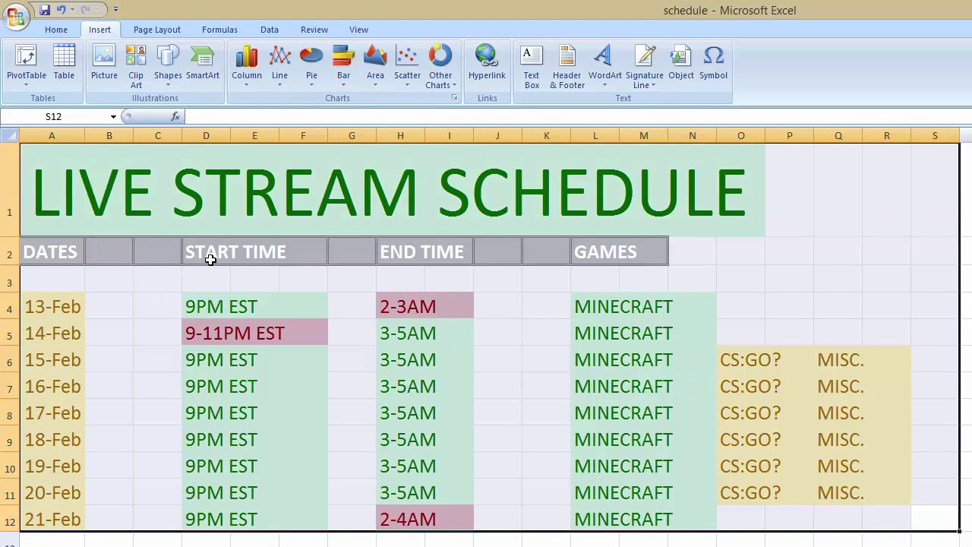
click(104, 289)
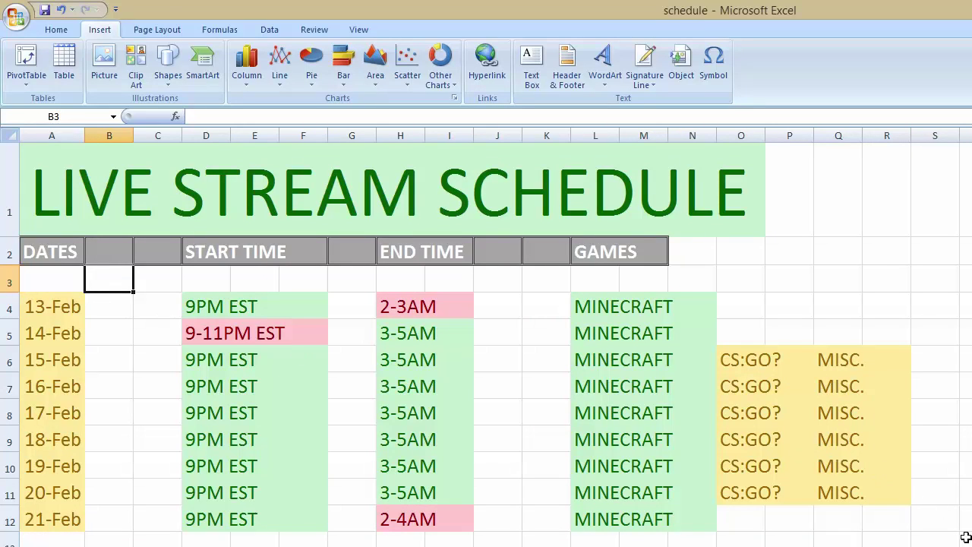
mouse_move(961, 538)
mouse_down()
mouse_move(130, 243)
mouse_move(85, 199)
mouse_up()
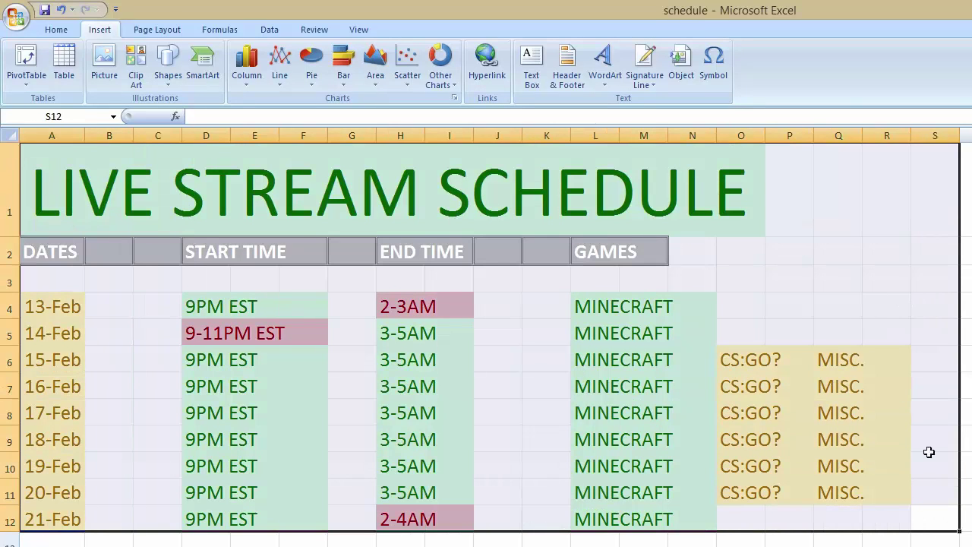
drag(933, 527, 73, 283)
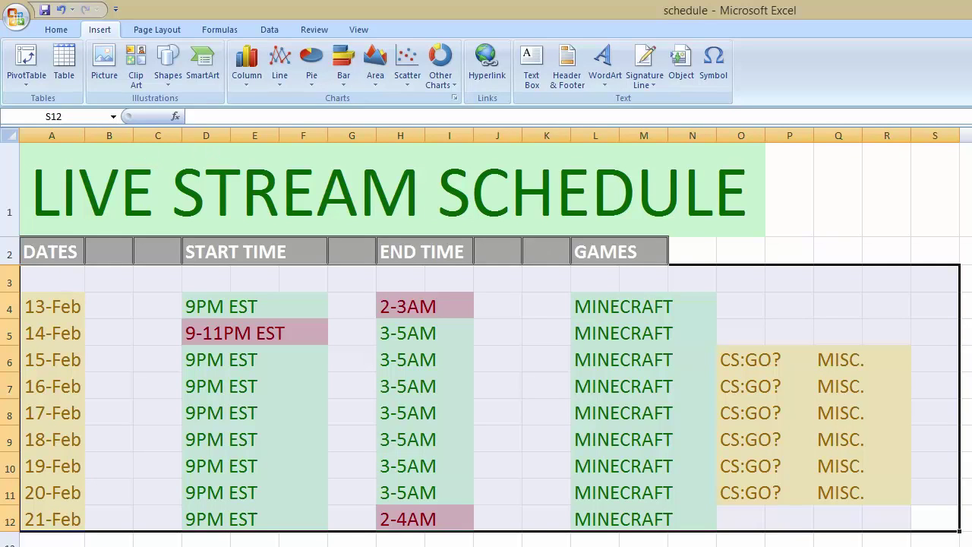
click(595, 543)
drag(935, 540, 87, 297)
click(85, 285)
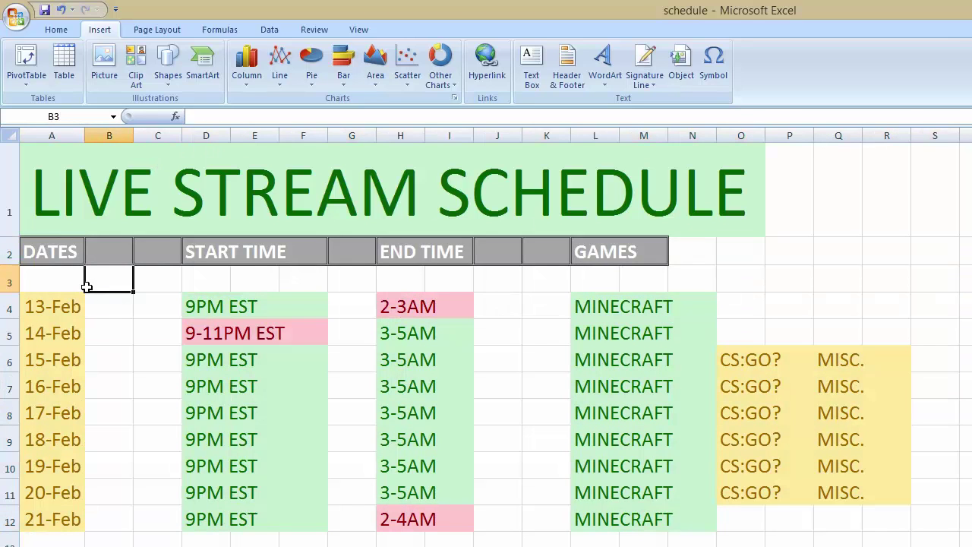